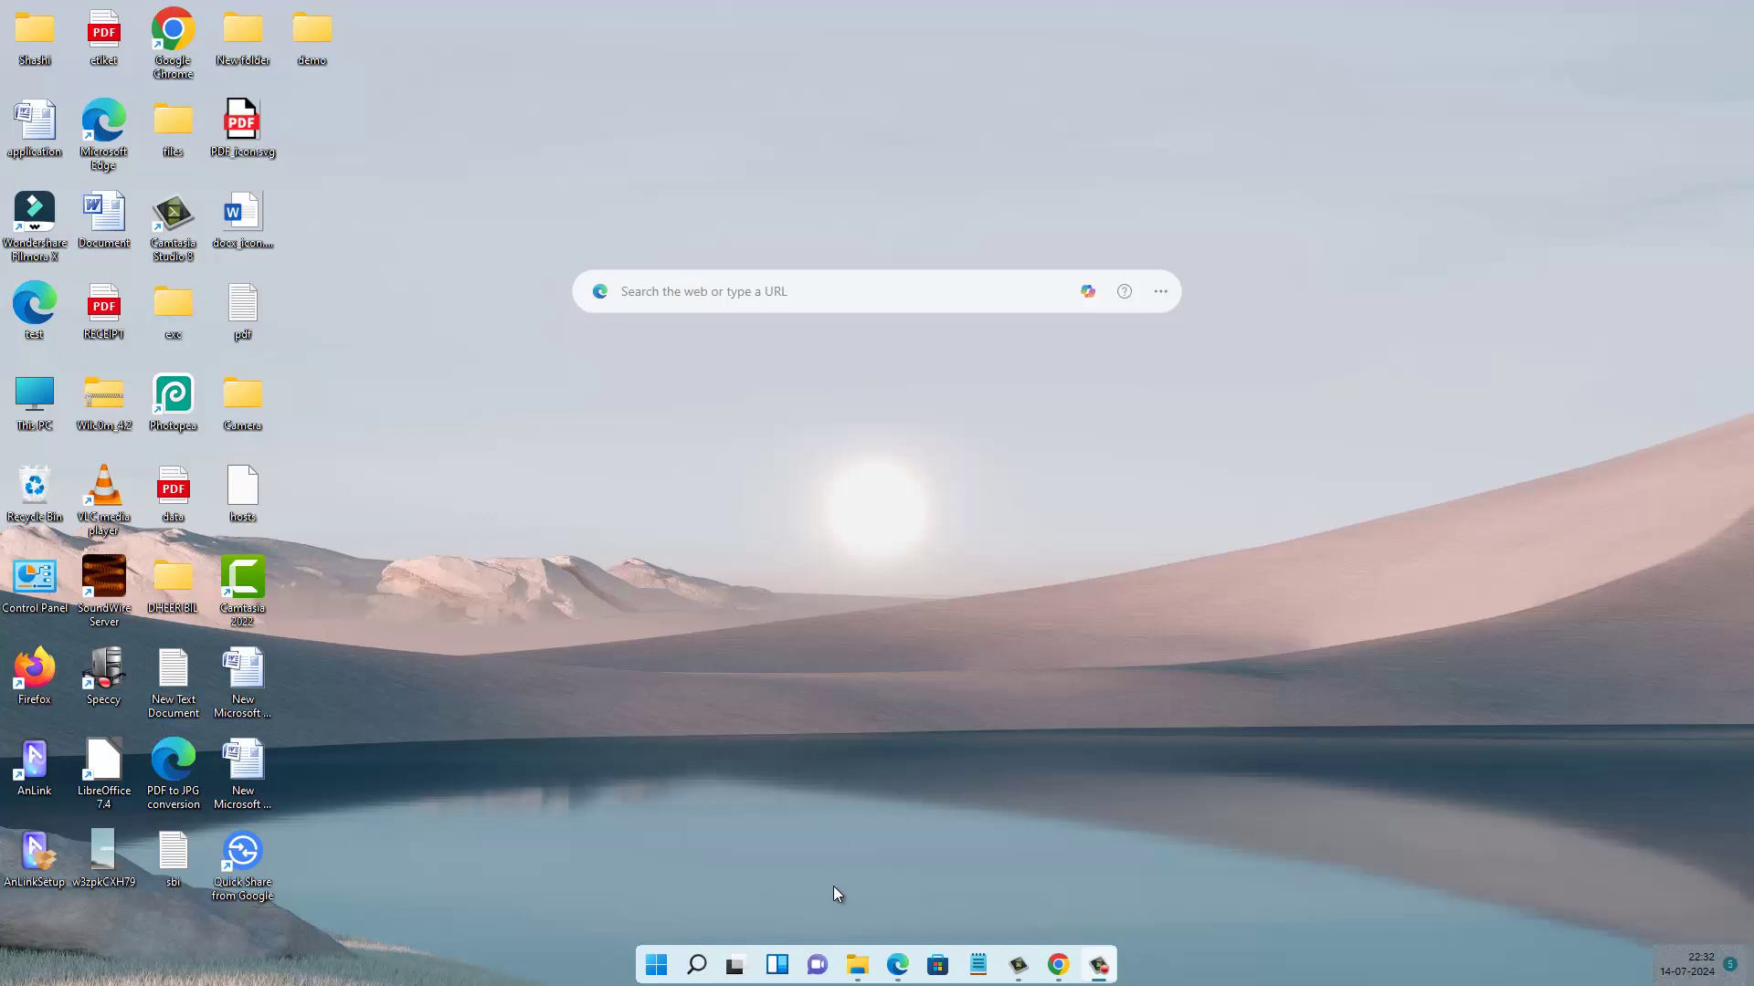
# Open the demo folder on the Desktop that holds Beginner.pdf (88 KB).
pyautogui.click(858, 965)
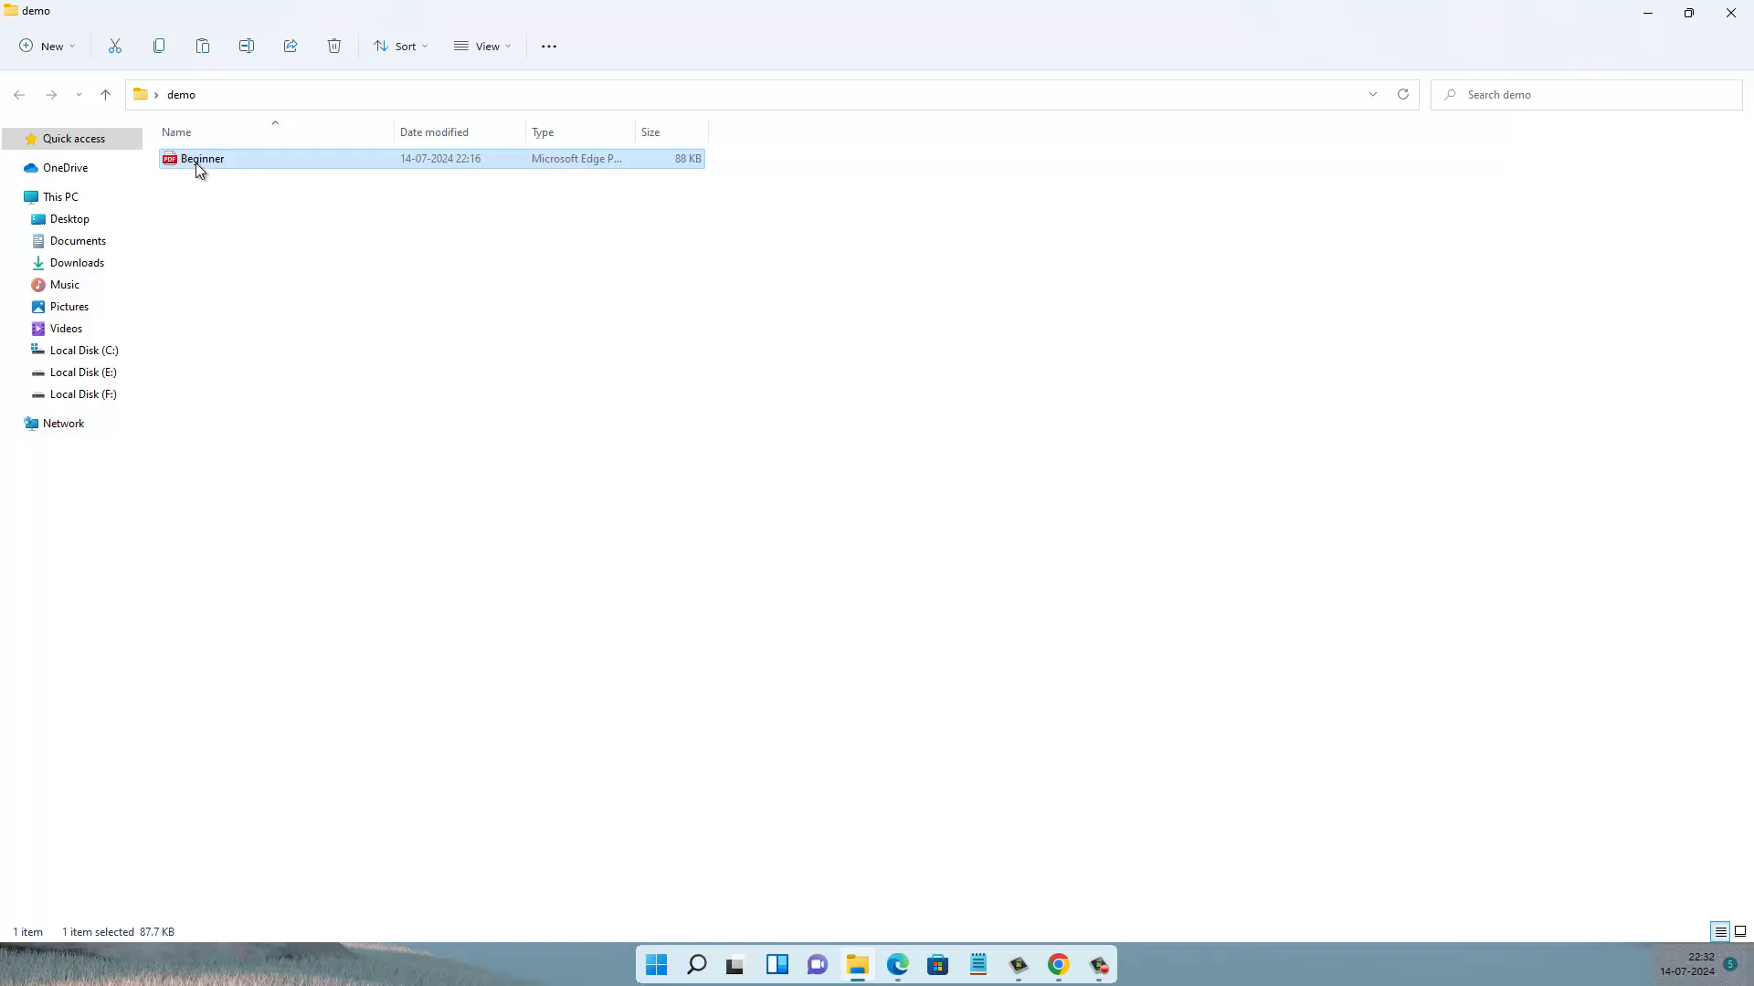
pyautogui.press('Return')
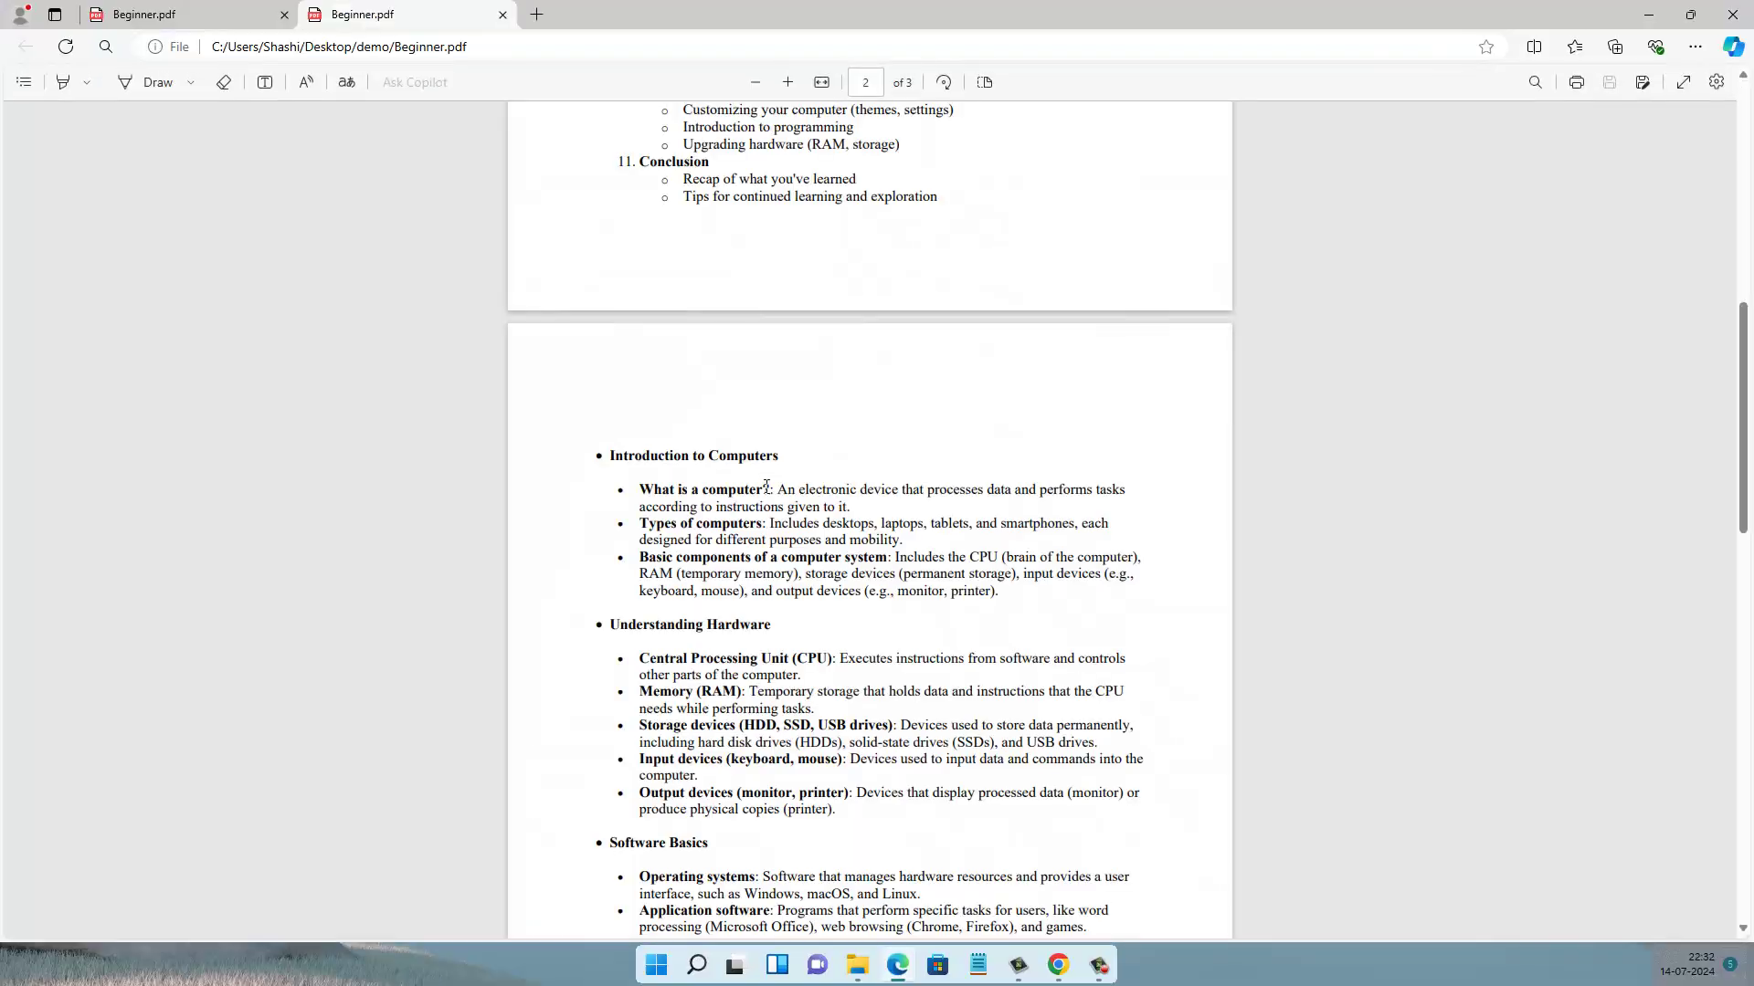
pyautogui.scroll(4, 767, 297)
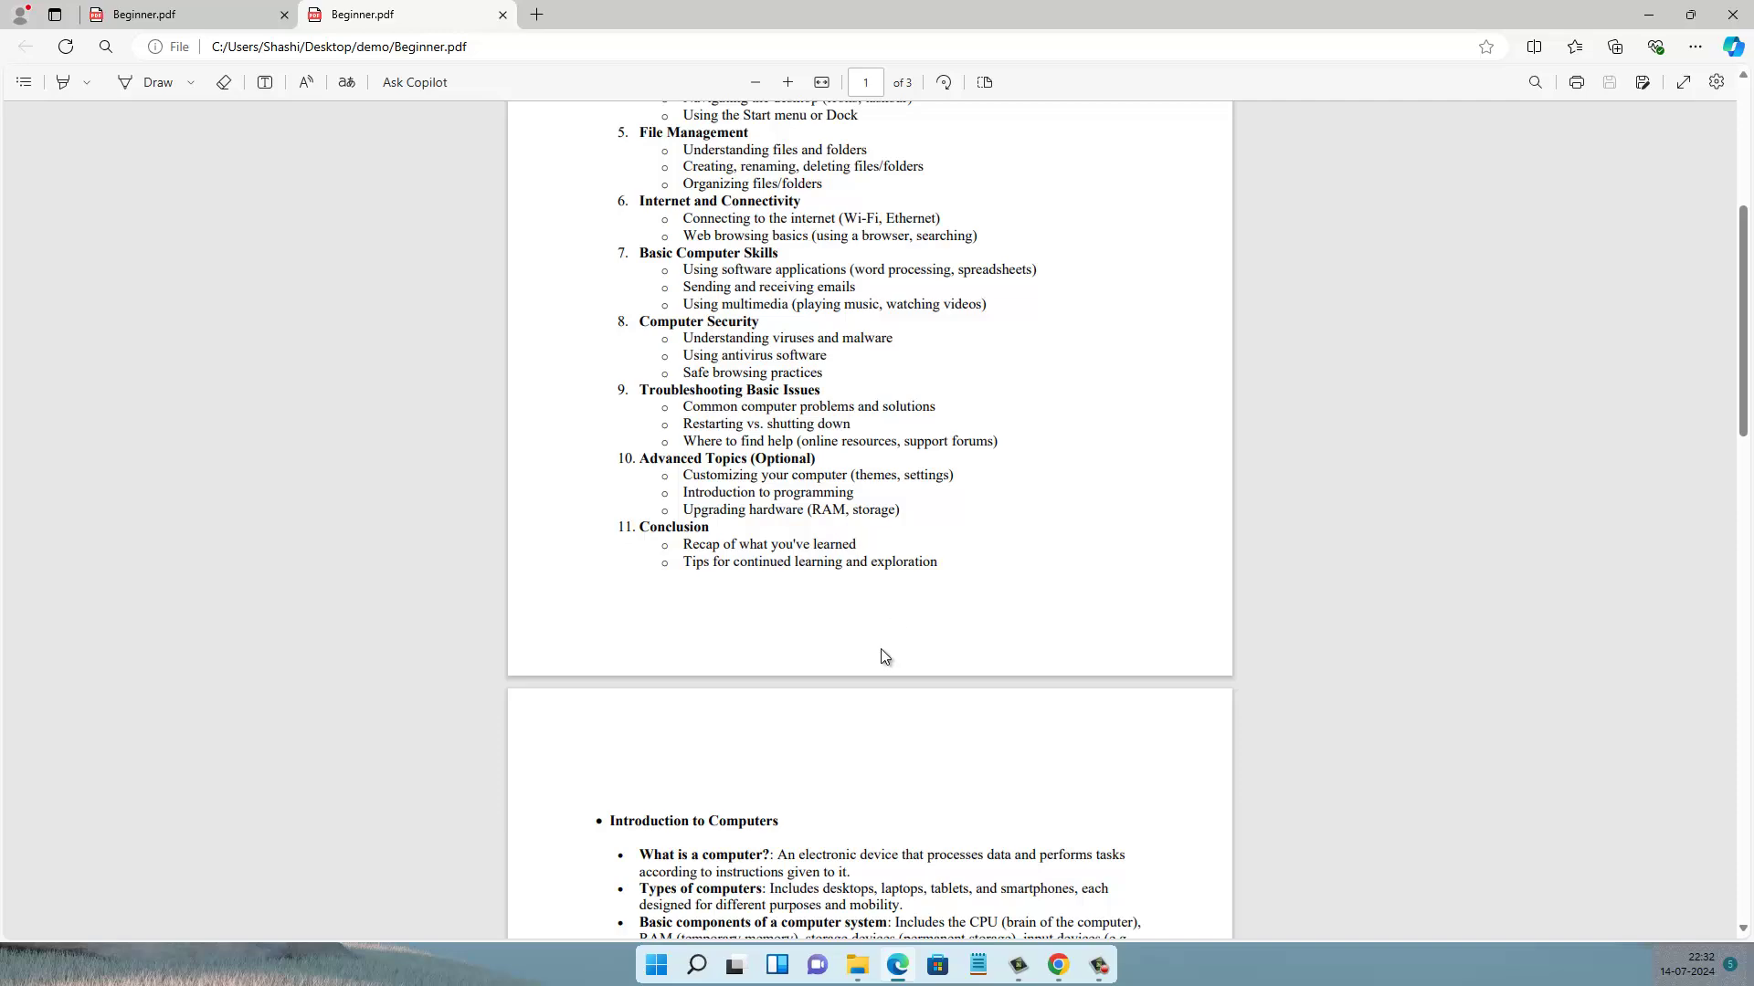
pyautogui.scroll(5, 883, 631)
pyautogui.scroll(-7, 879, 593)
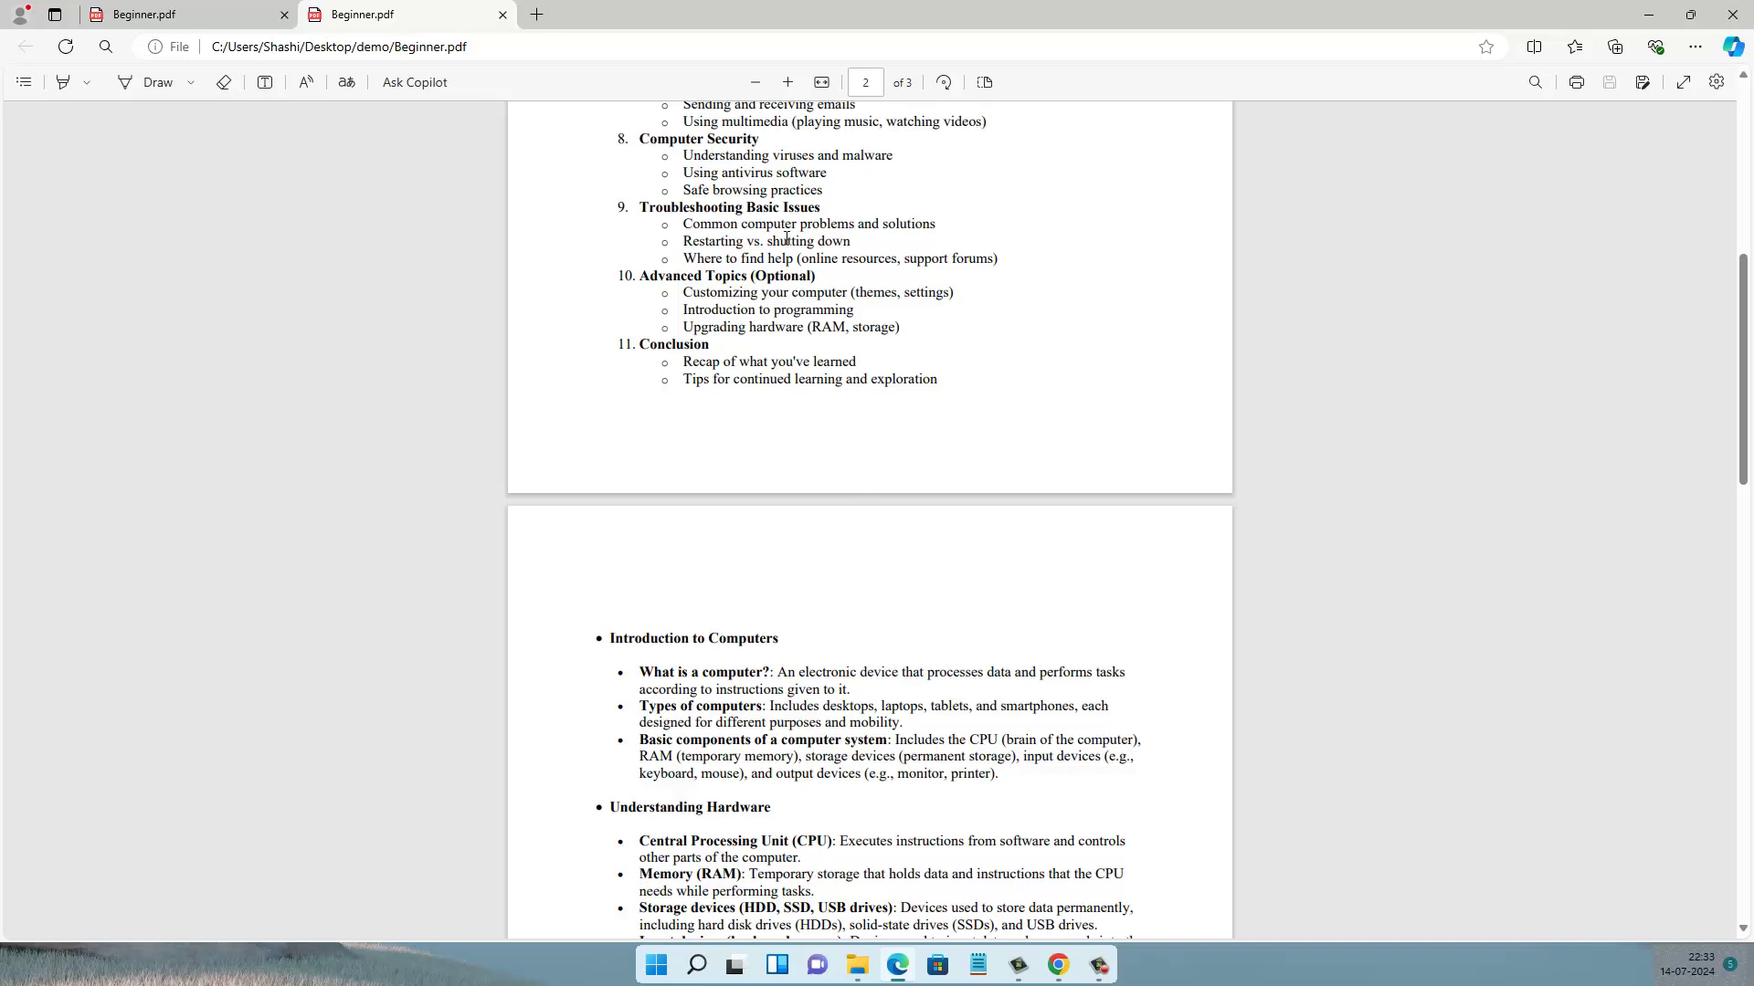
pyautogui.scroll(-4, 847, 650)
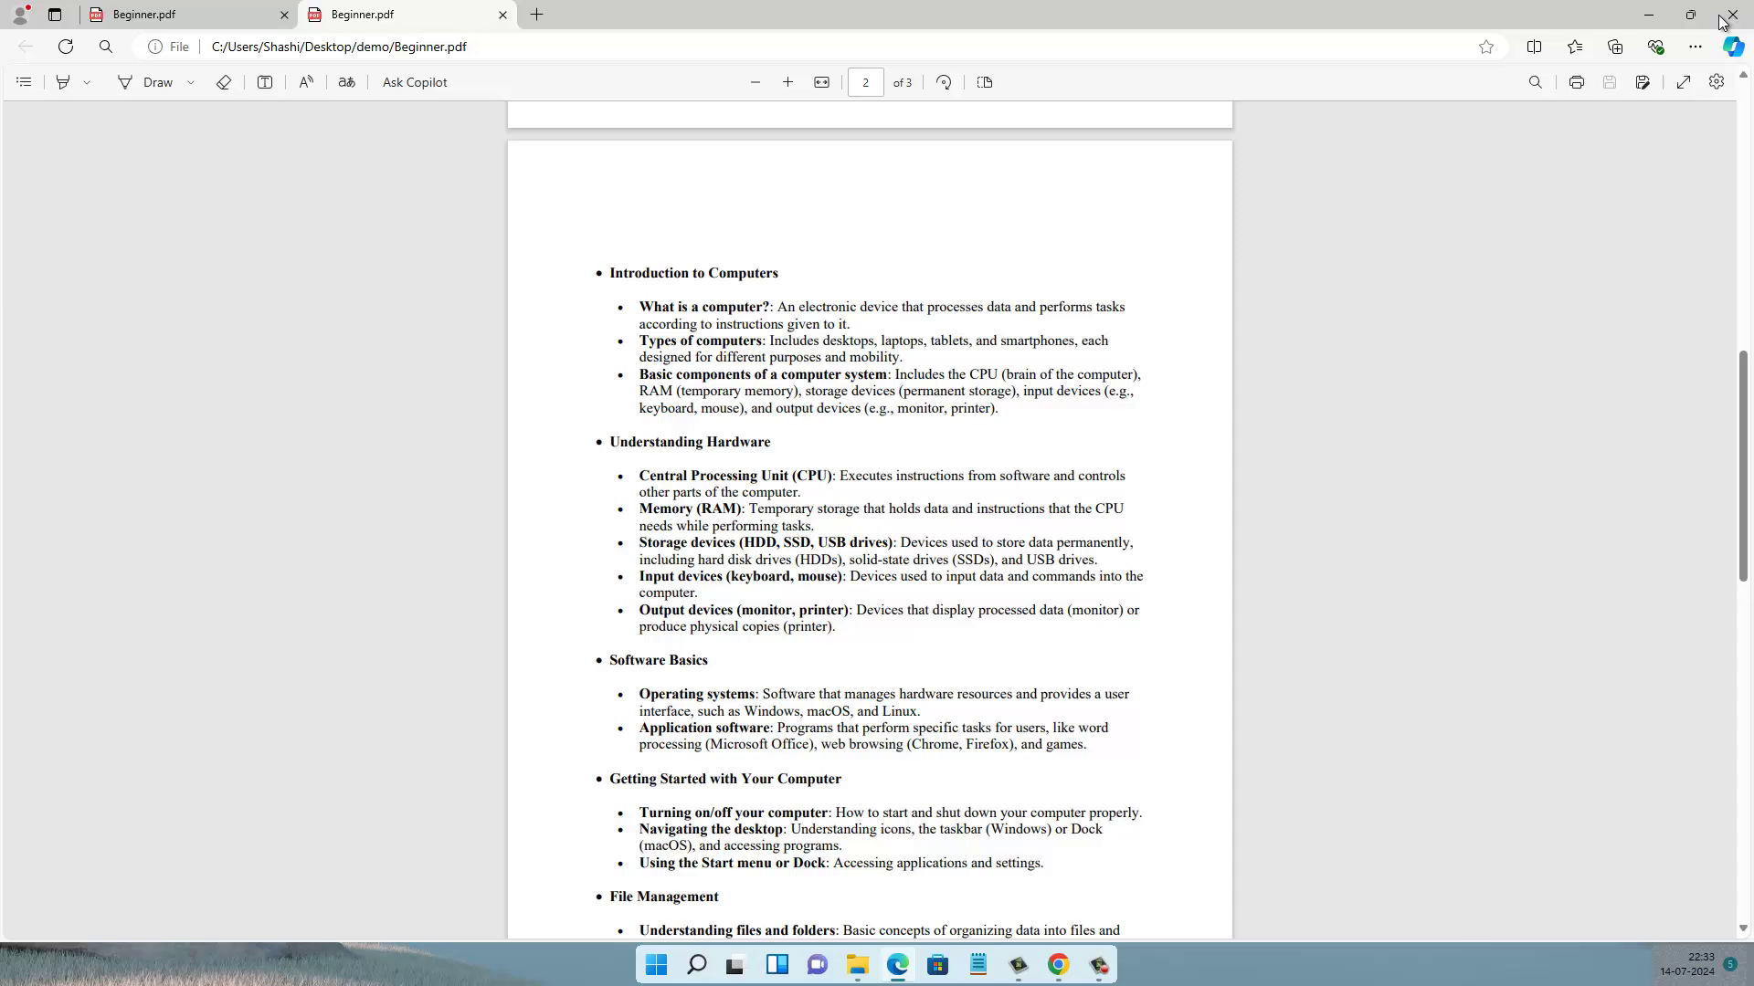
pyautogui.click(1723, 18)
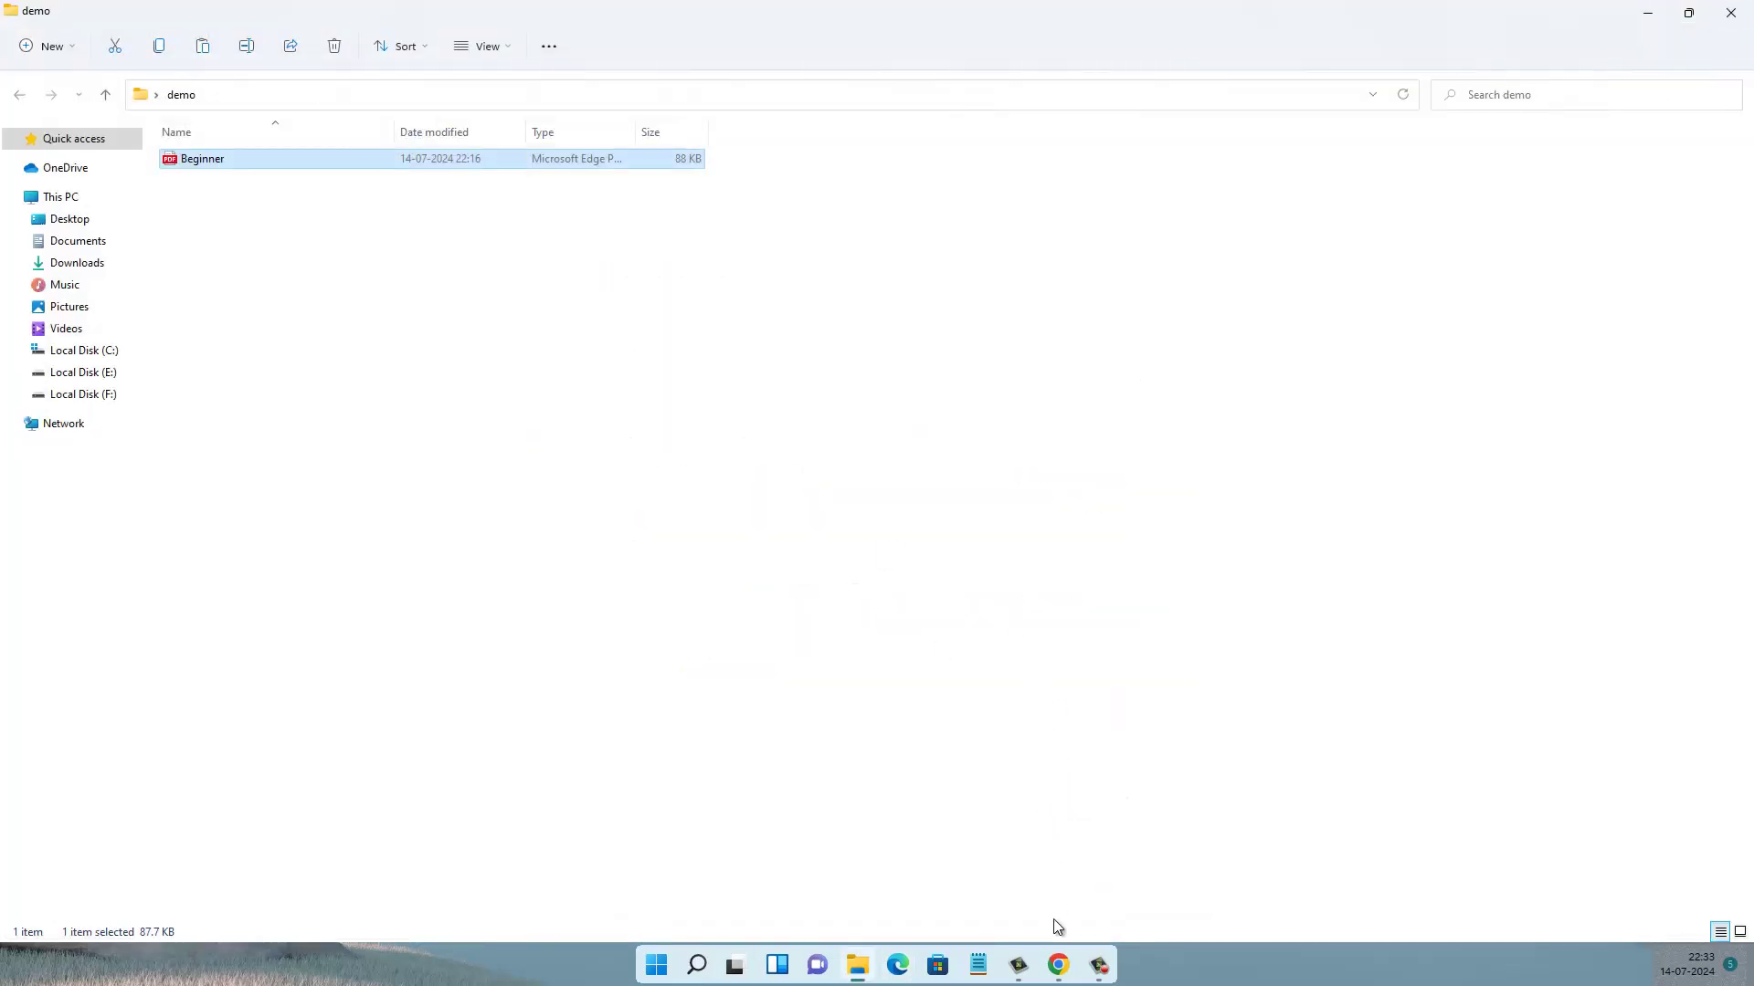
# Search Google for 'pdf24' in a new Chrome window.
pyautogui.click(1058, 964)
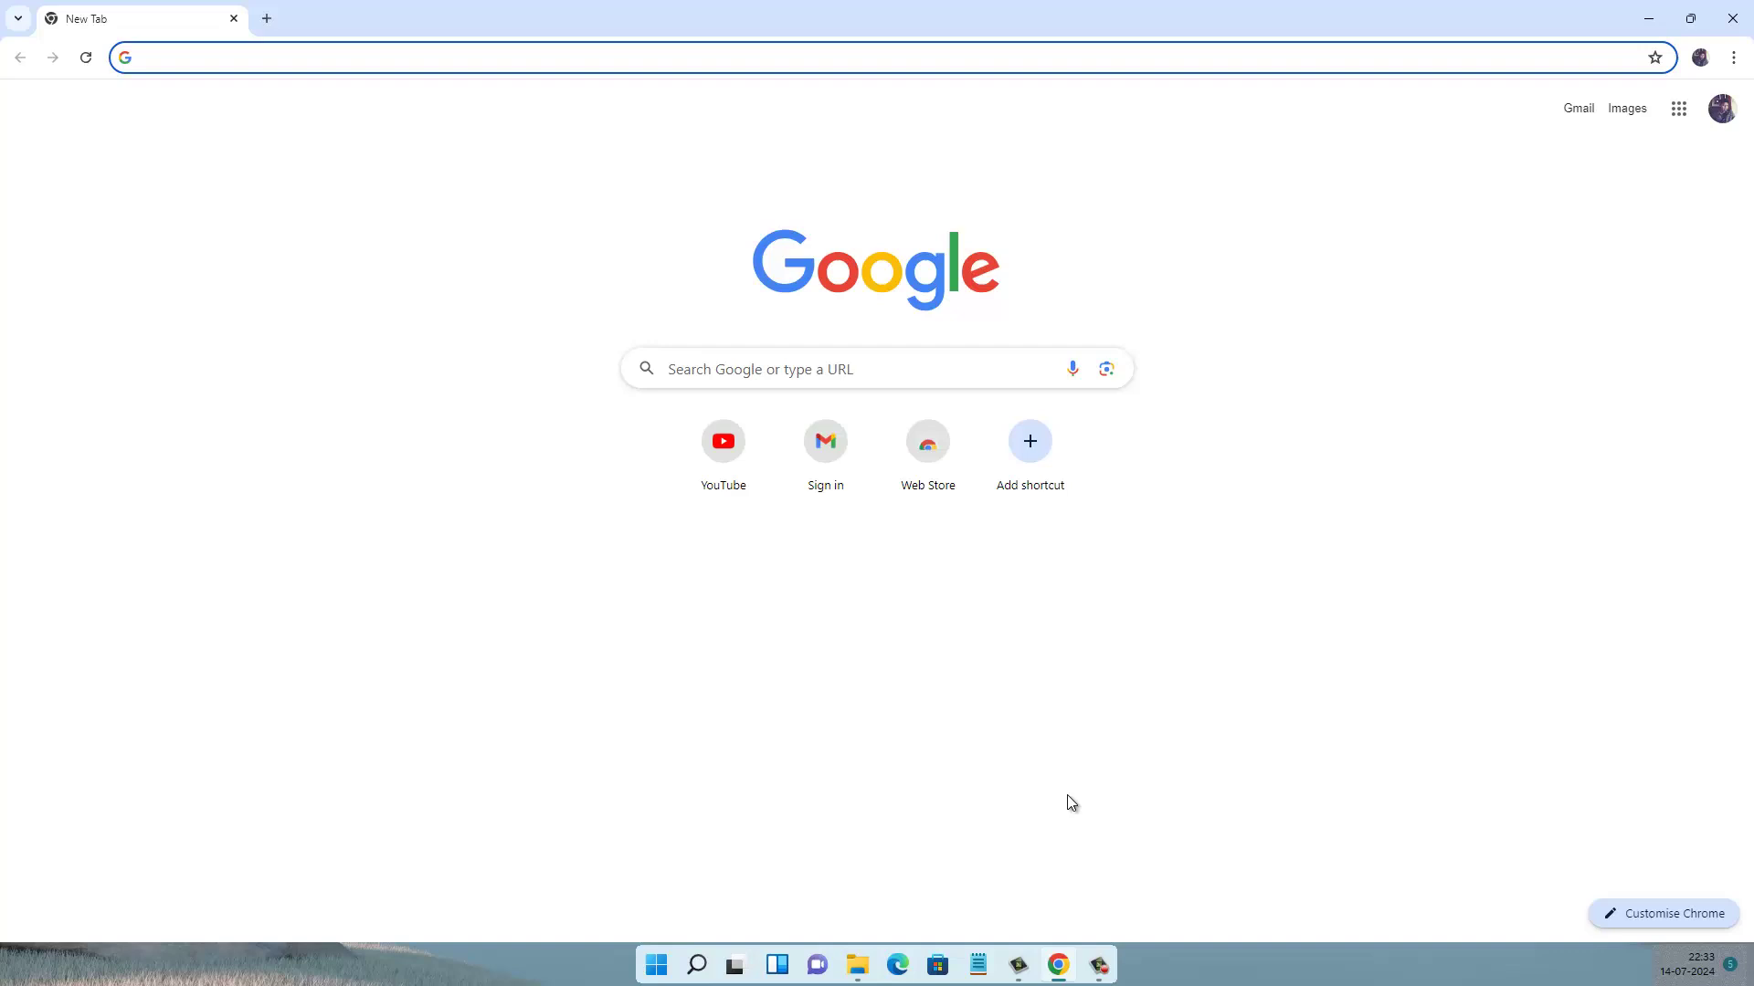
pyautogui.click(772, 370)
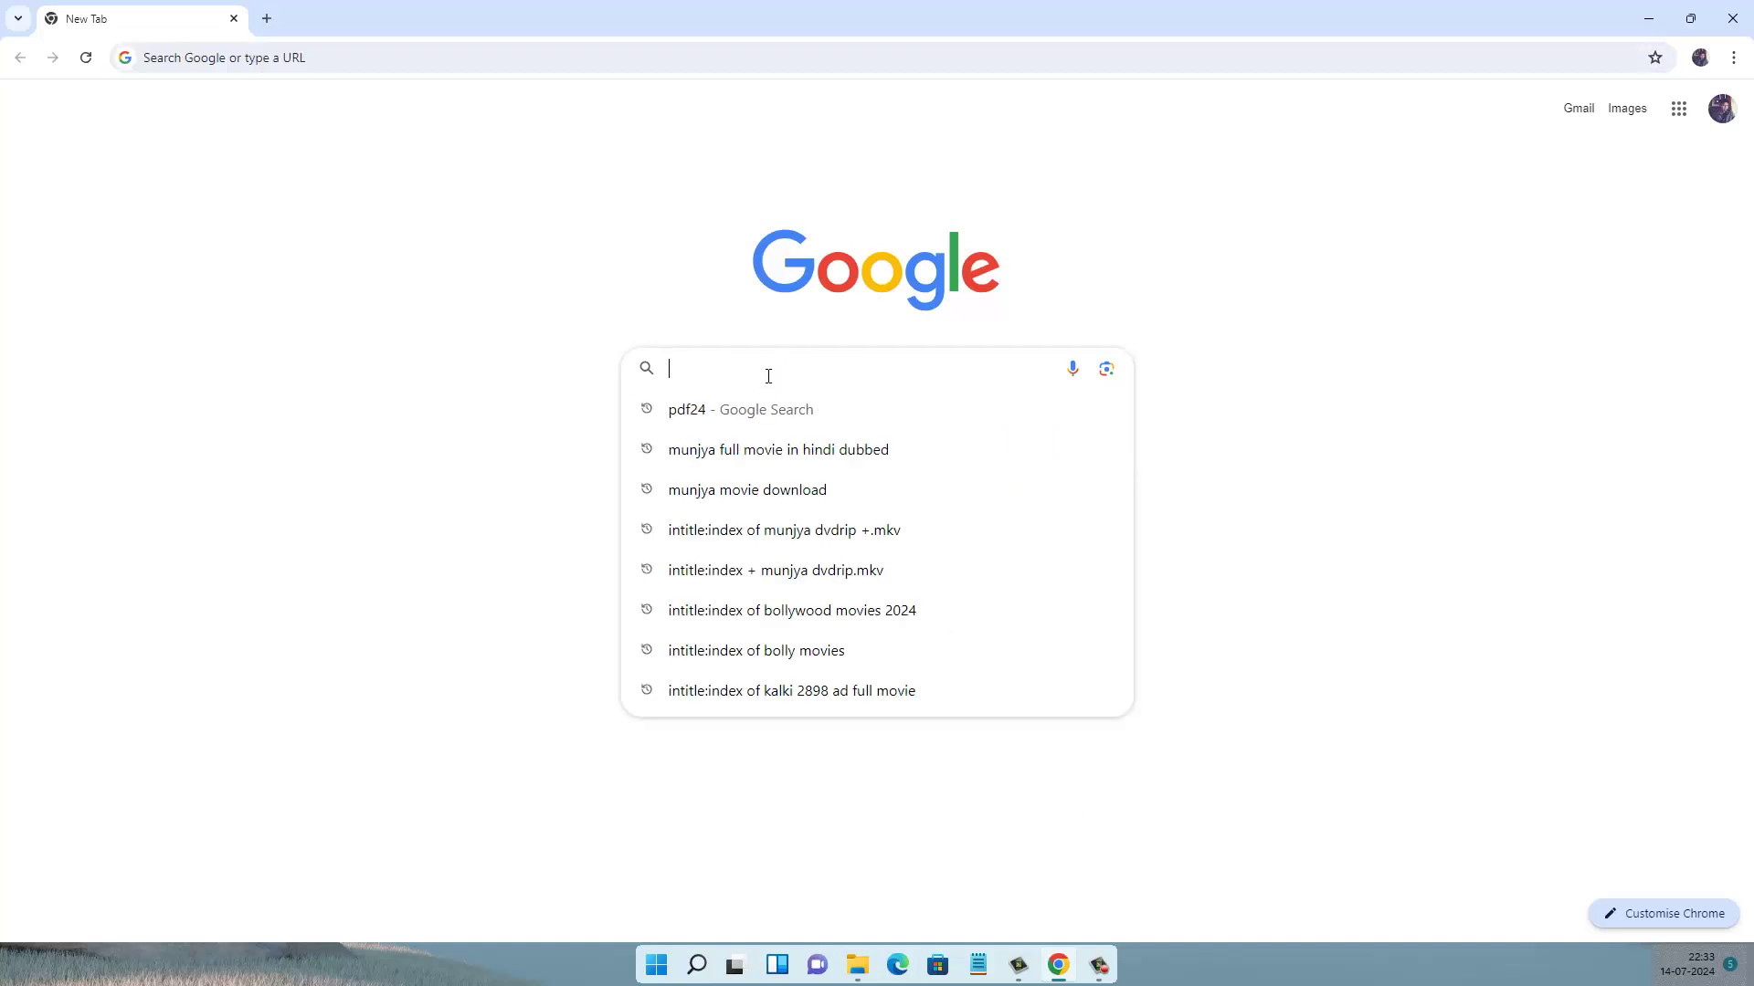
pyautogui.write('p')
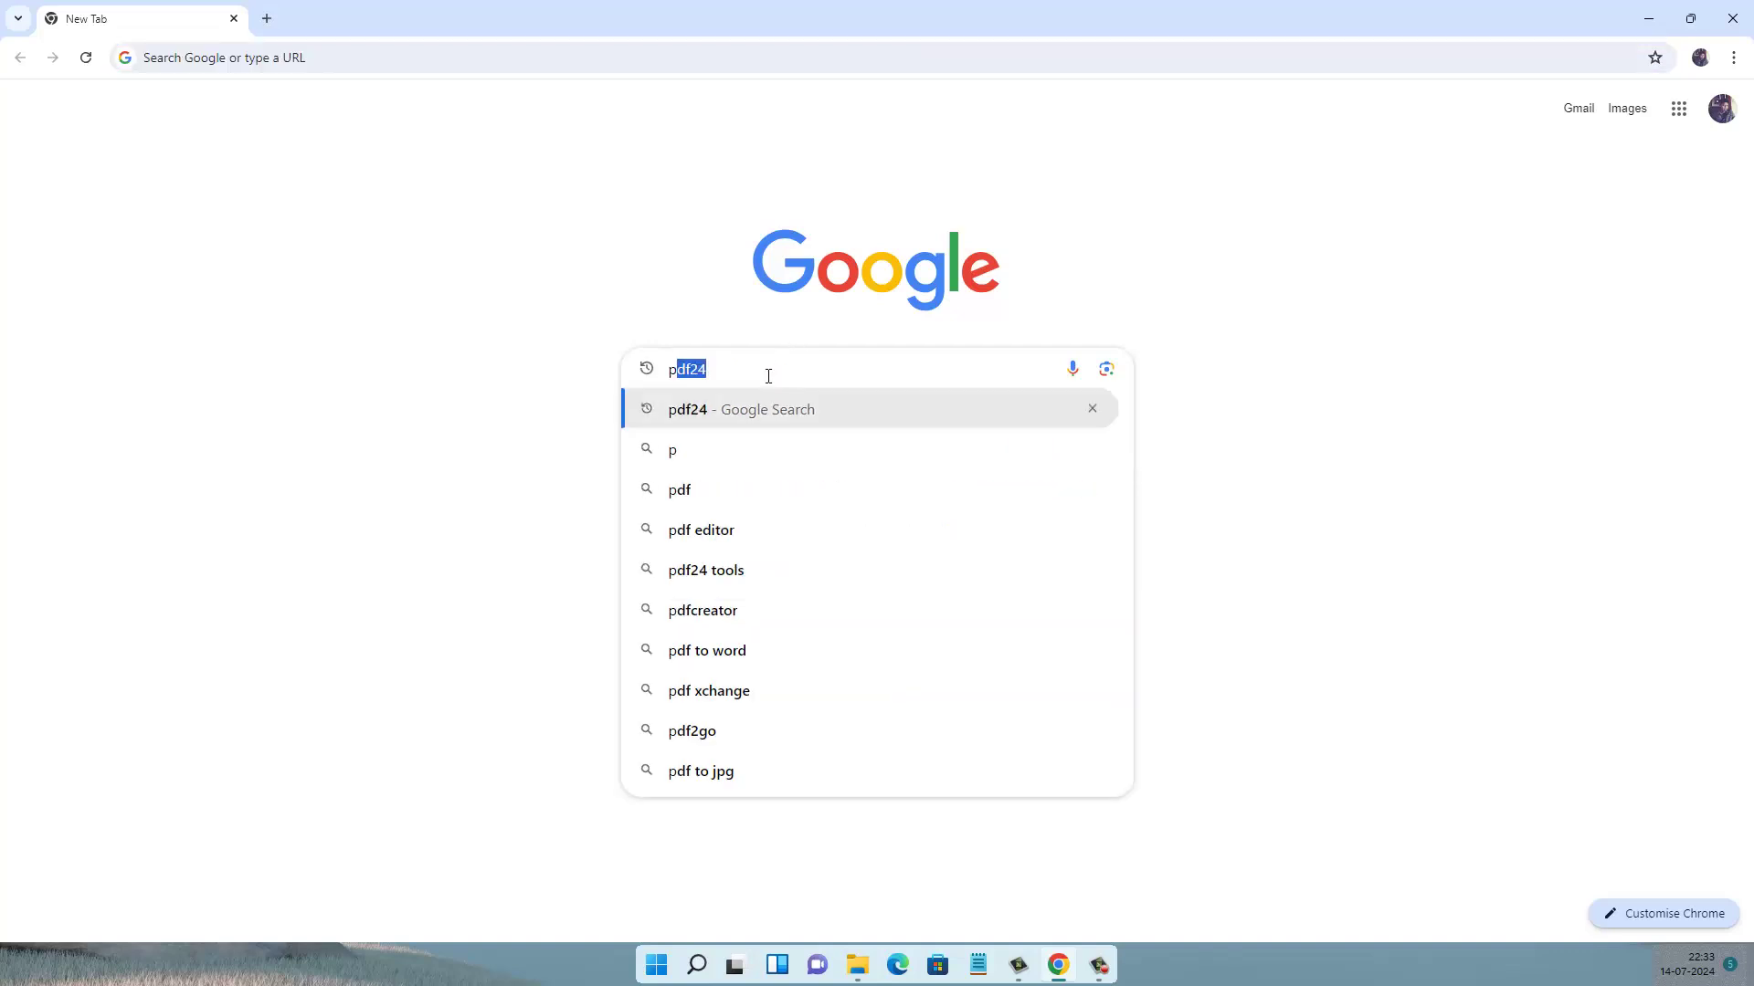
pyautogui.write('df24')
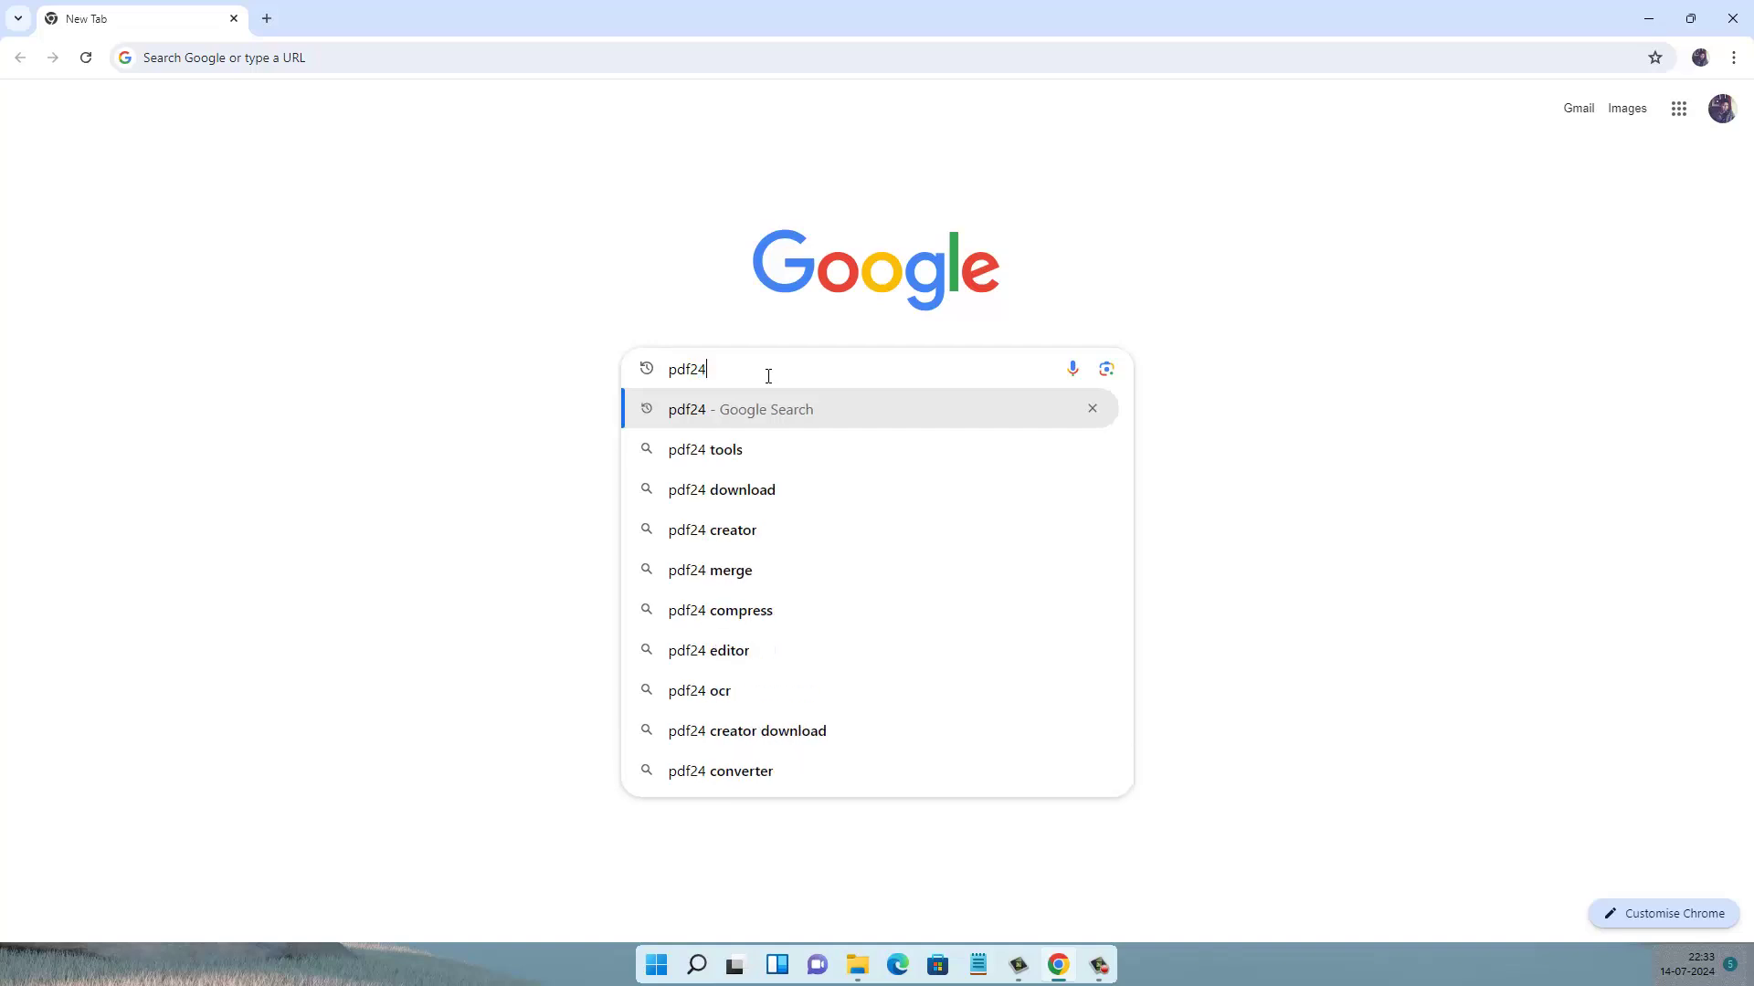
pyautogui.press('Return')
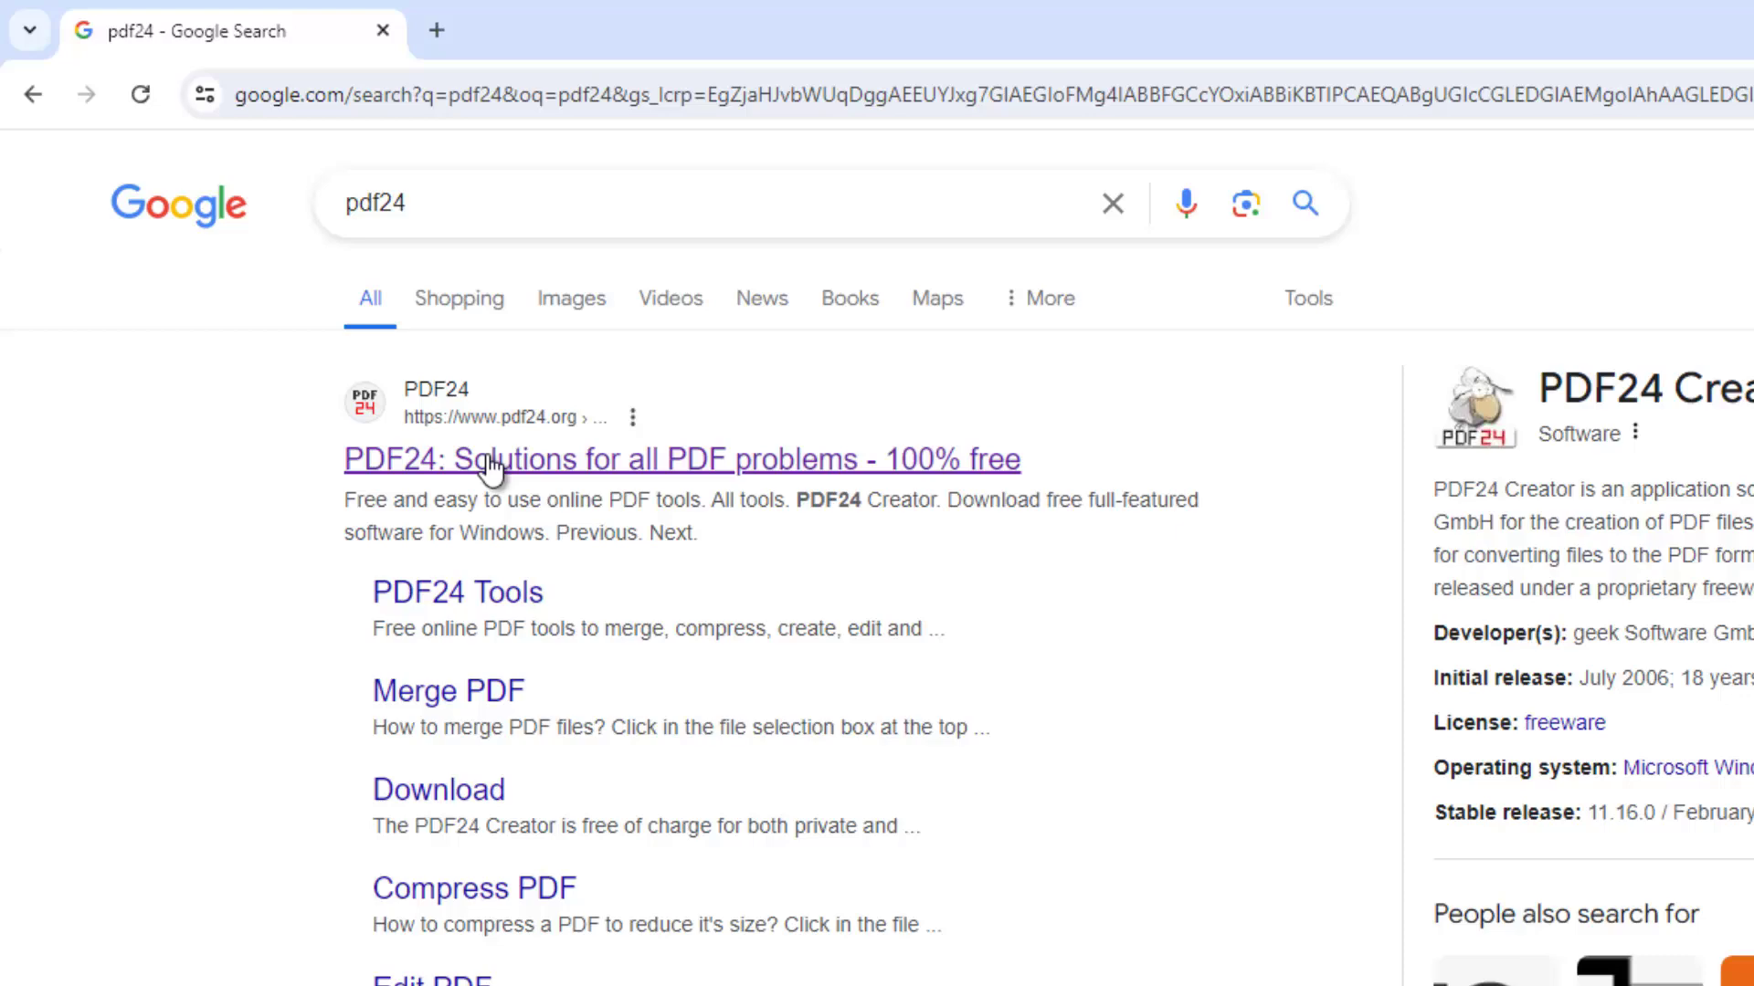
# Go to the PDF24 website from the top result and scroll down to its tools grid.
pyautogui.click(593, 549)
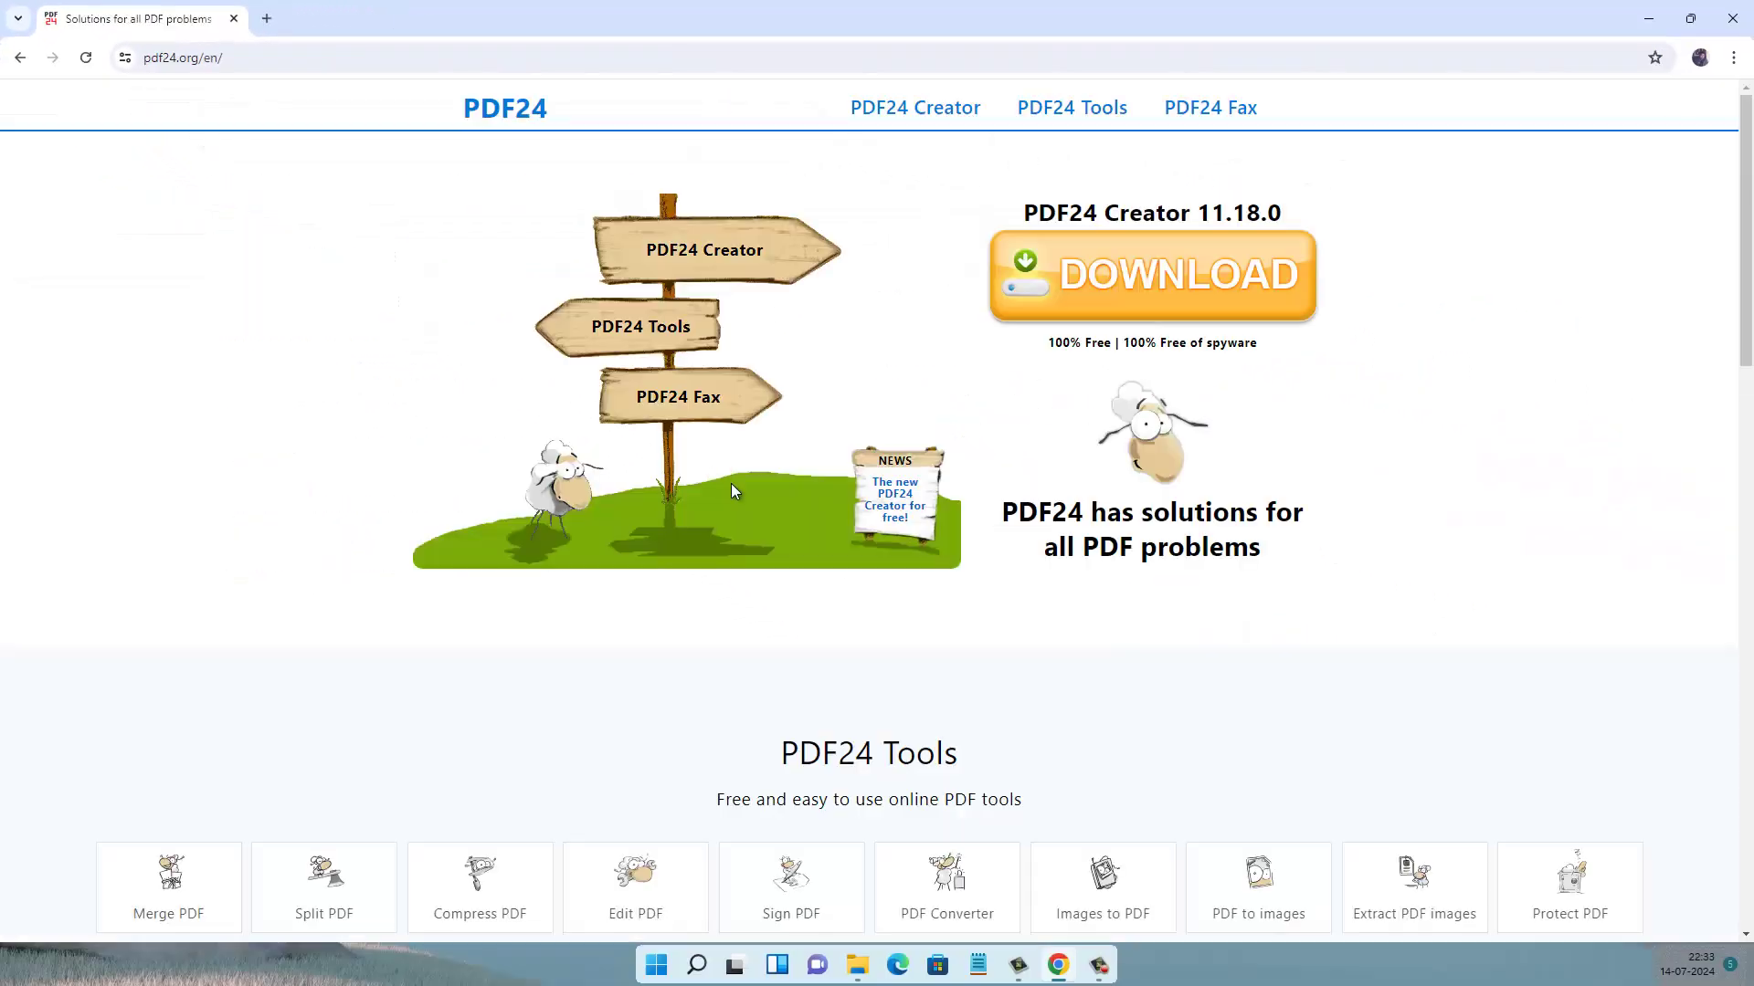
pyautogui.scroll(-5, 747, 493)
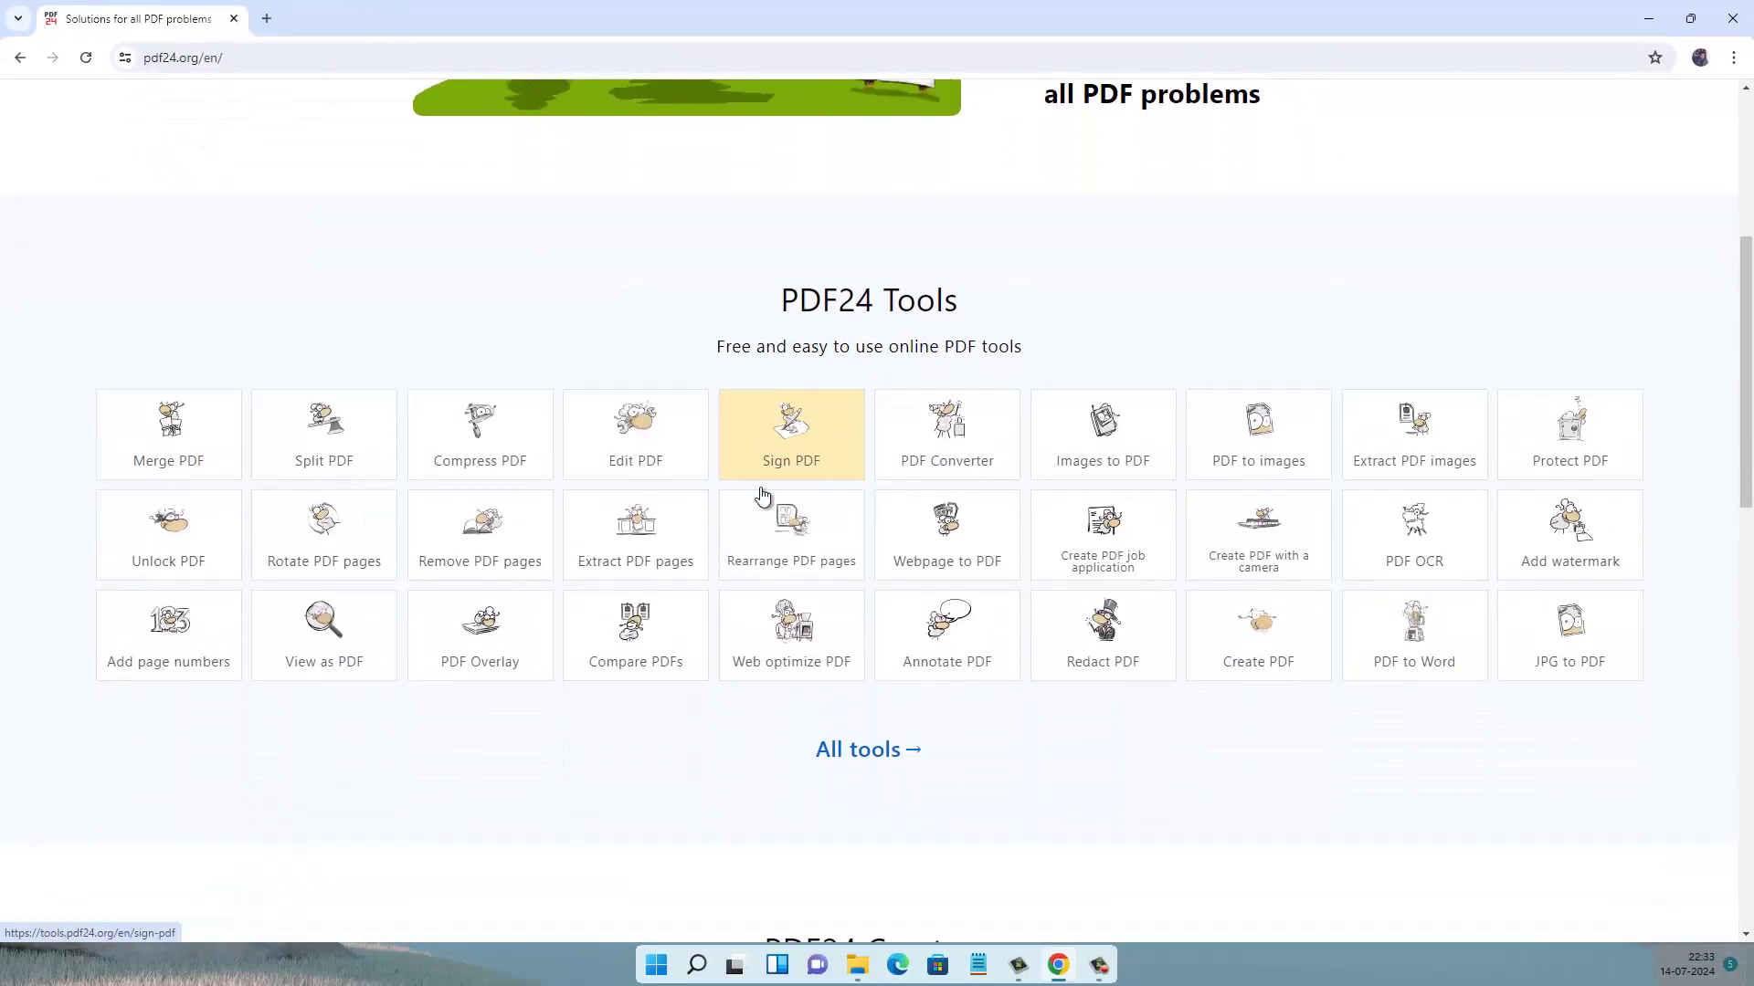
pyautogui.scroll(-1, 763, 498)
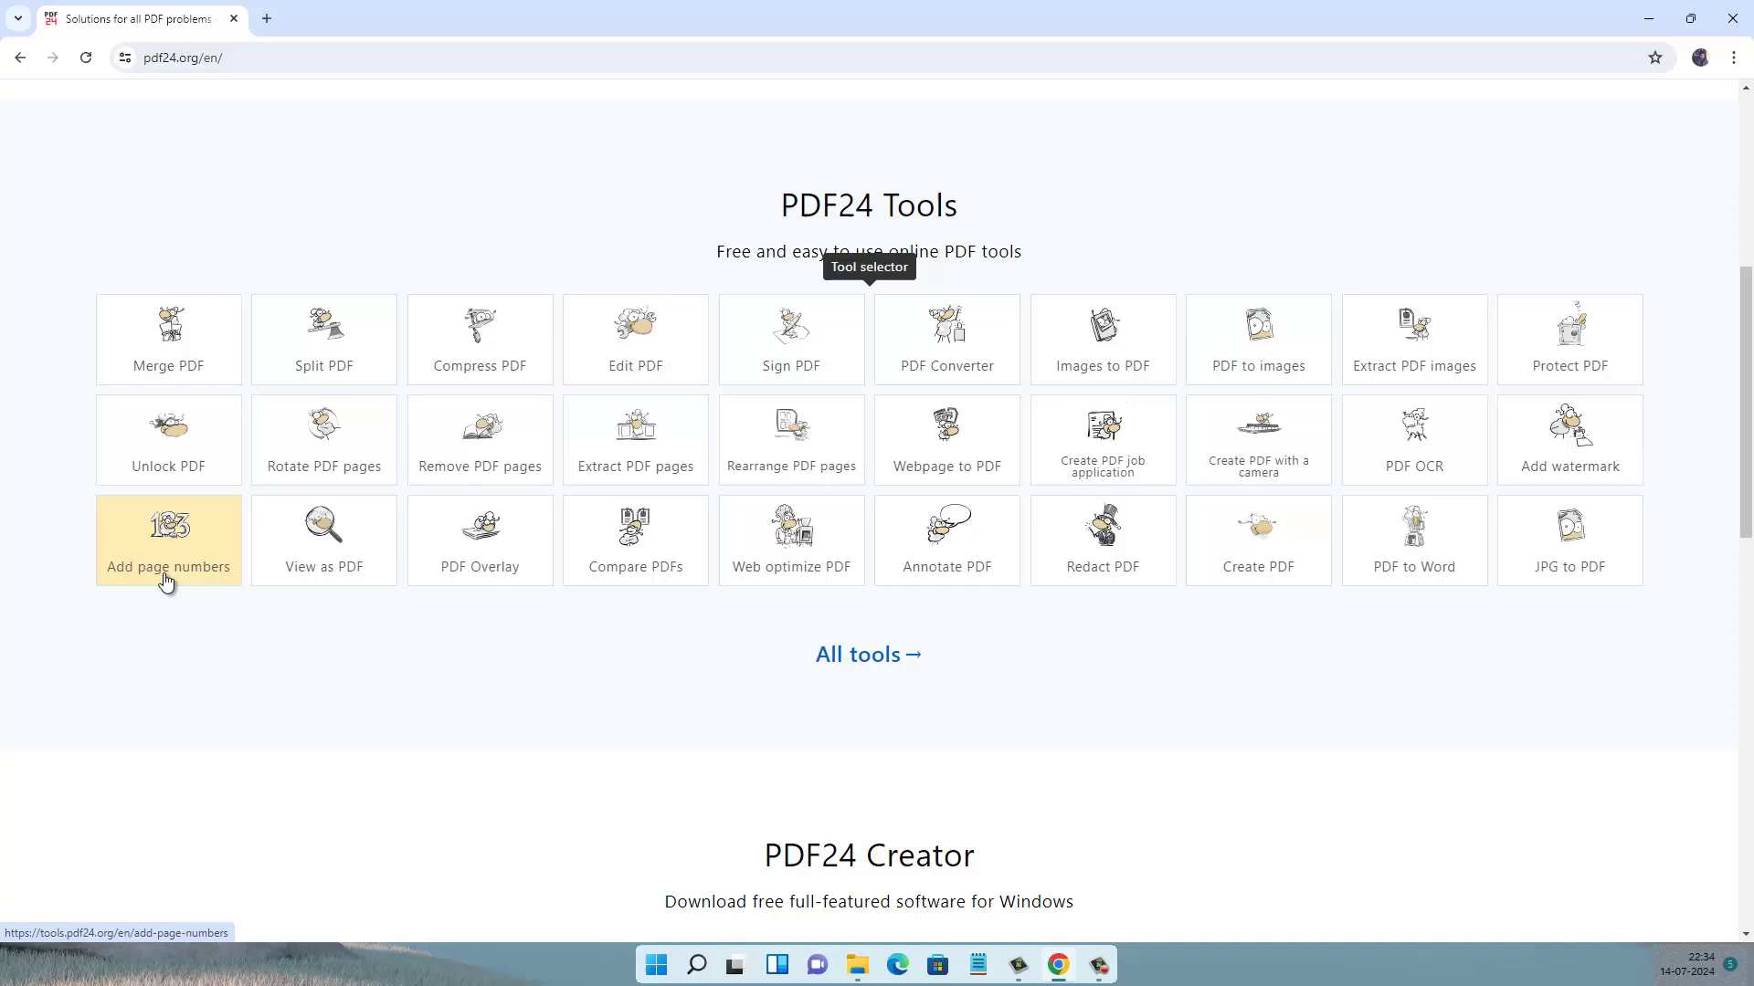
pyautogui.click(167, 541)
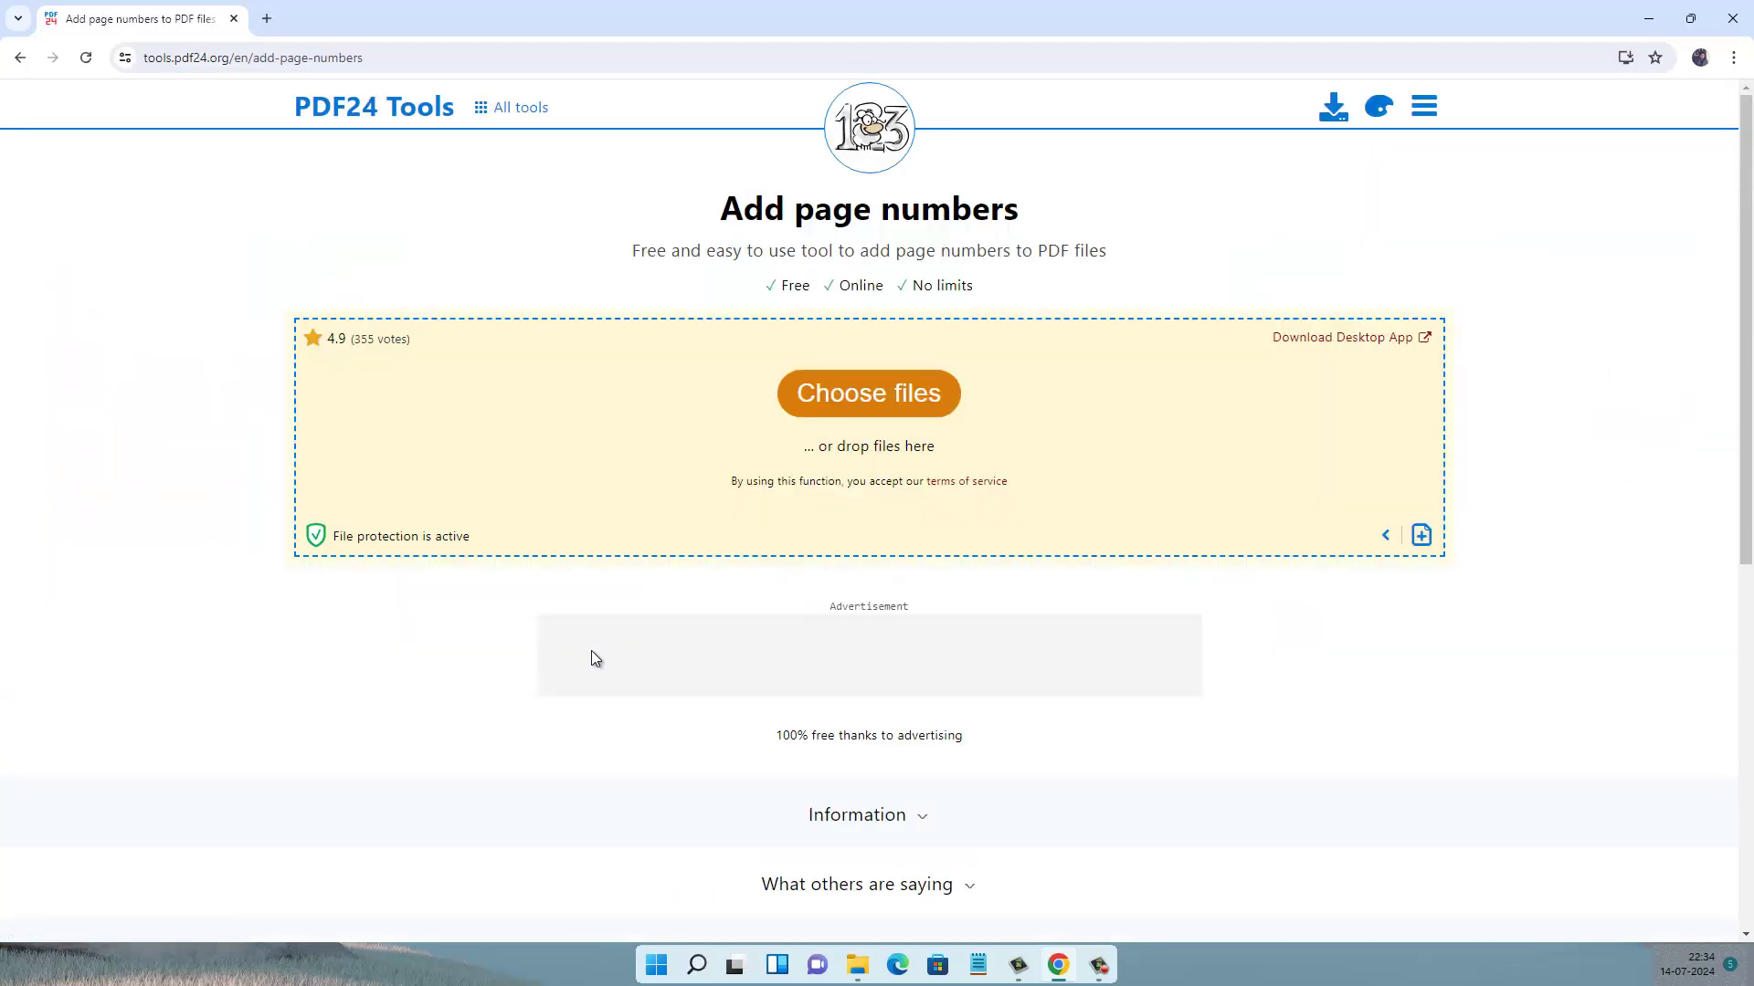
pyautogui.click(849, 392)
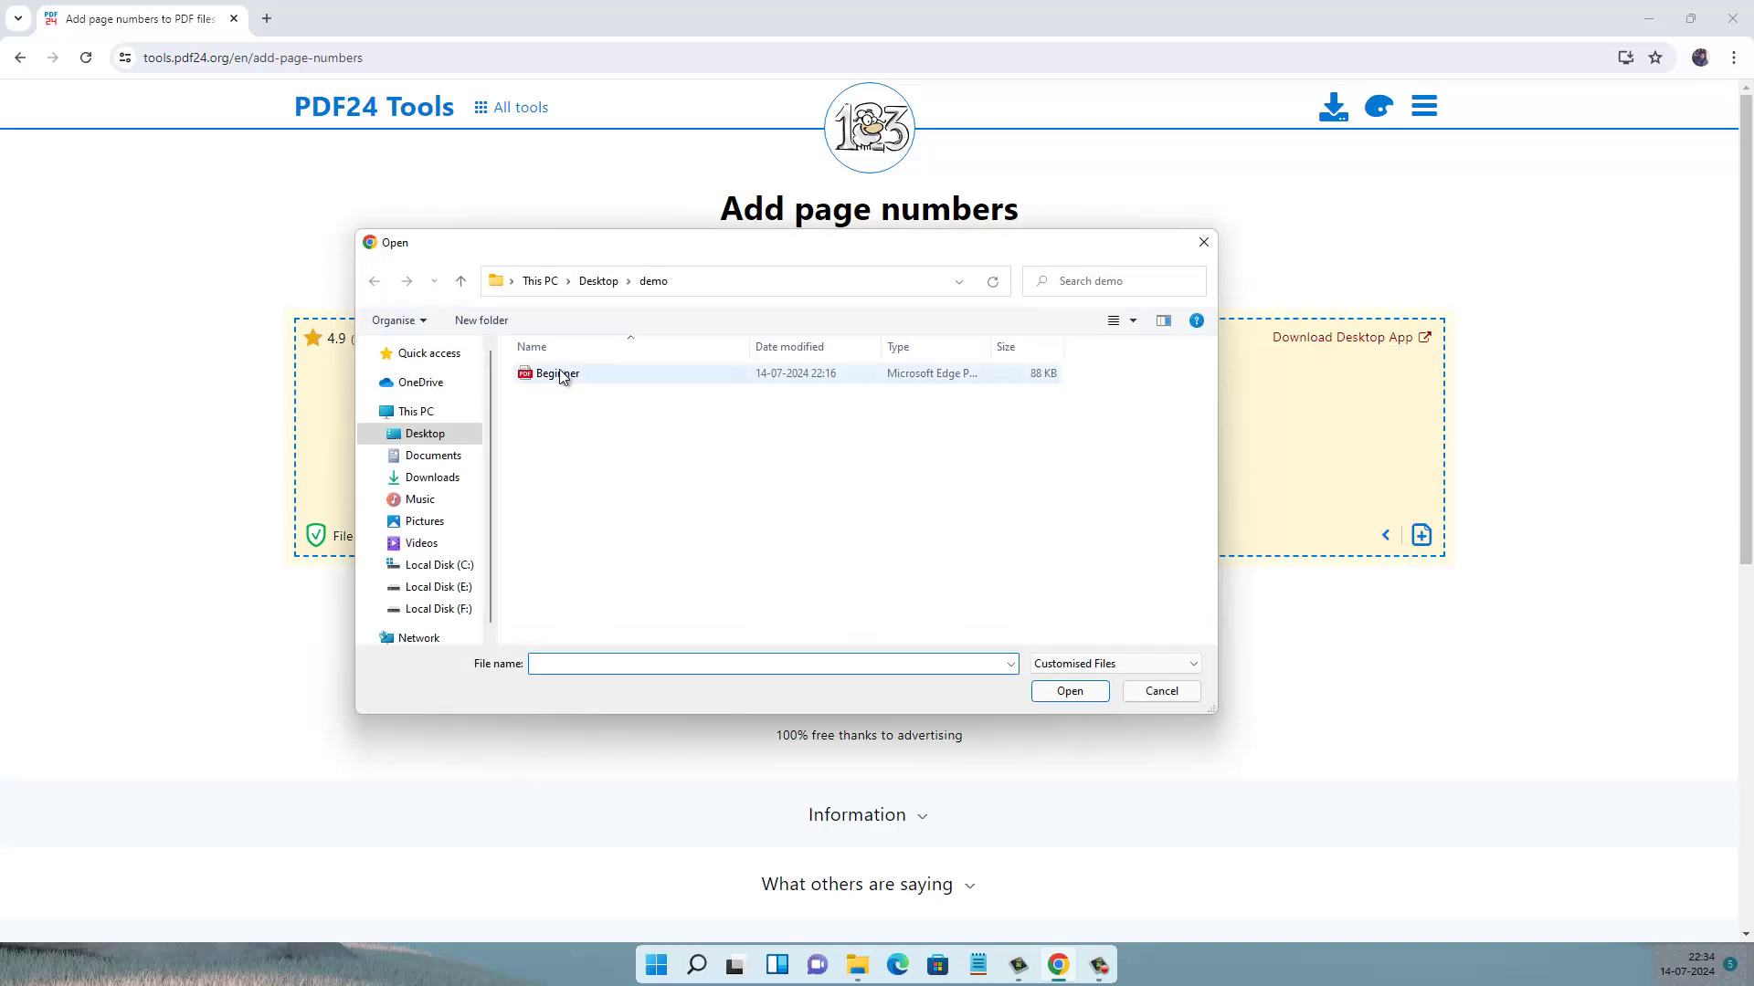
pyautogui.doubleClick(557, 378)
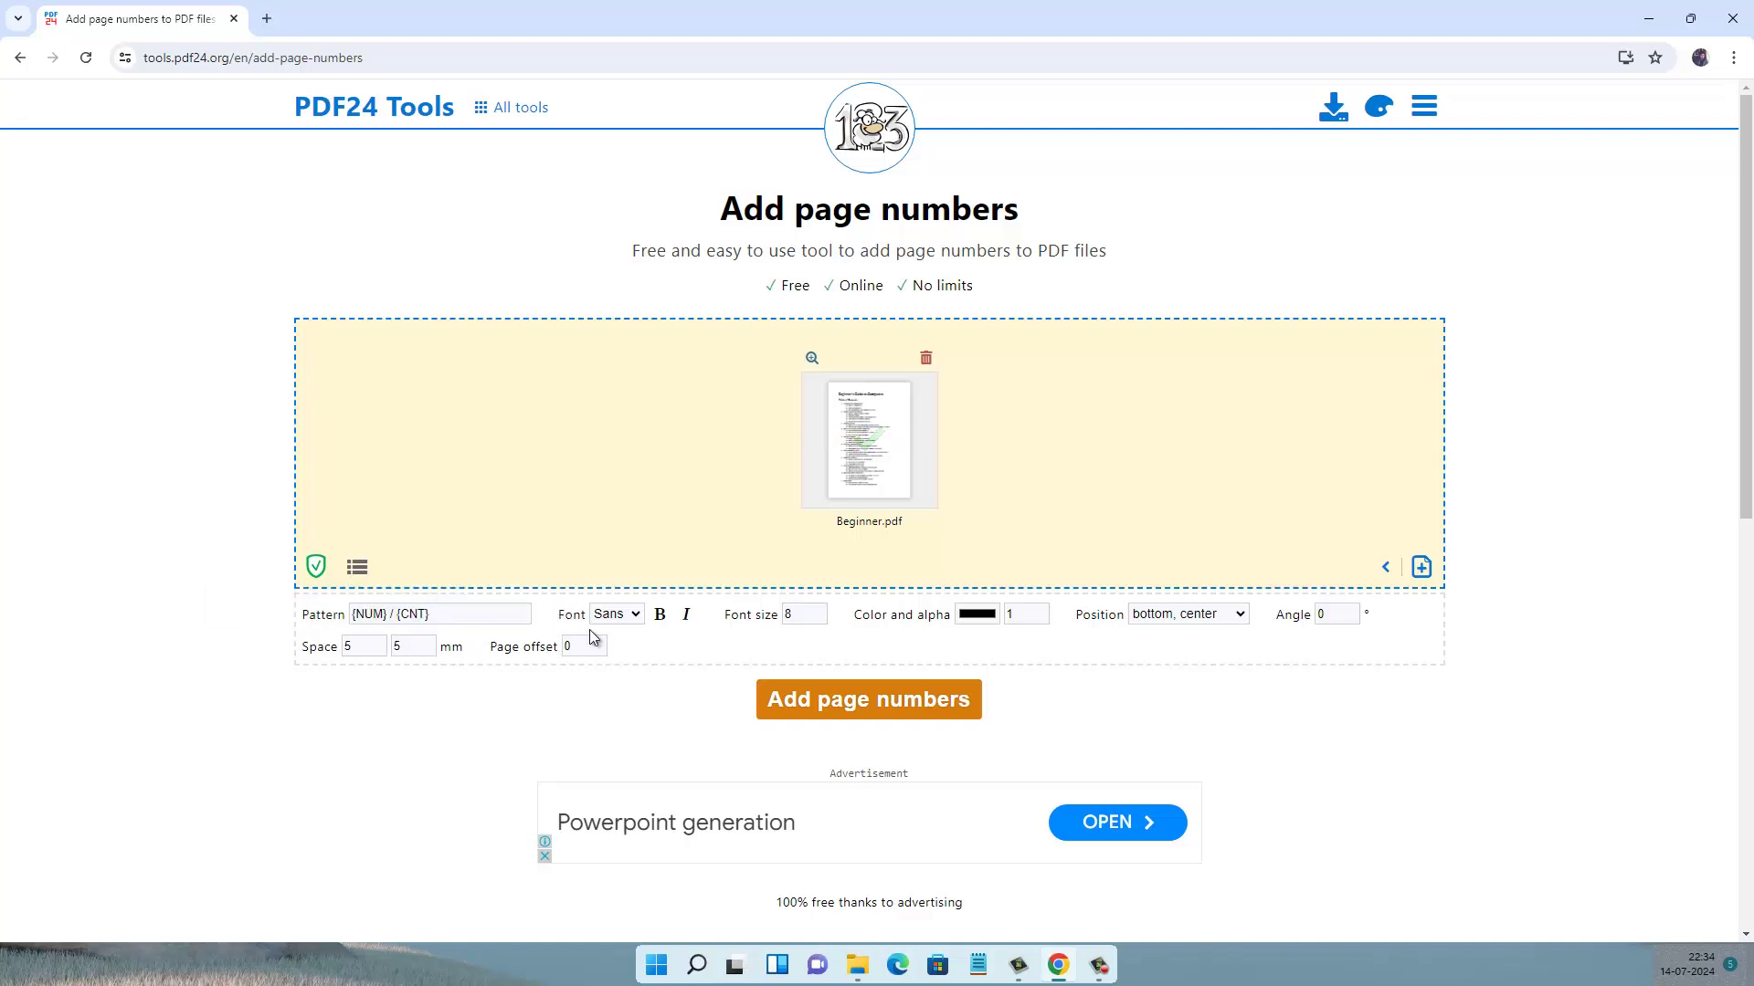
pyautogui.click(636, 617)
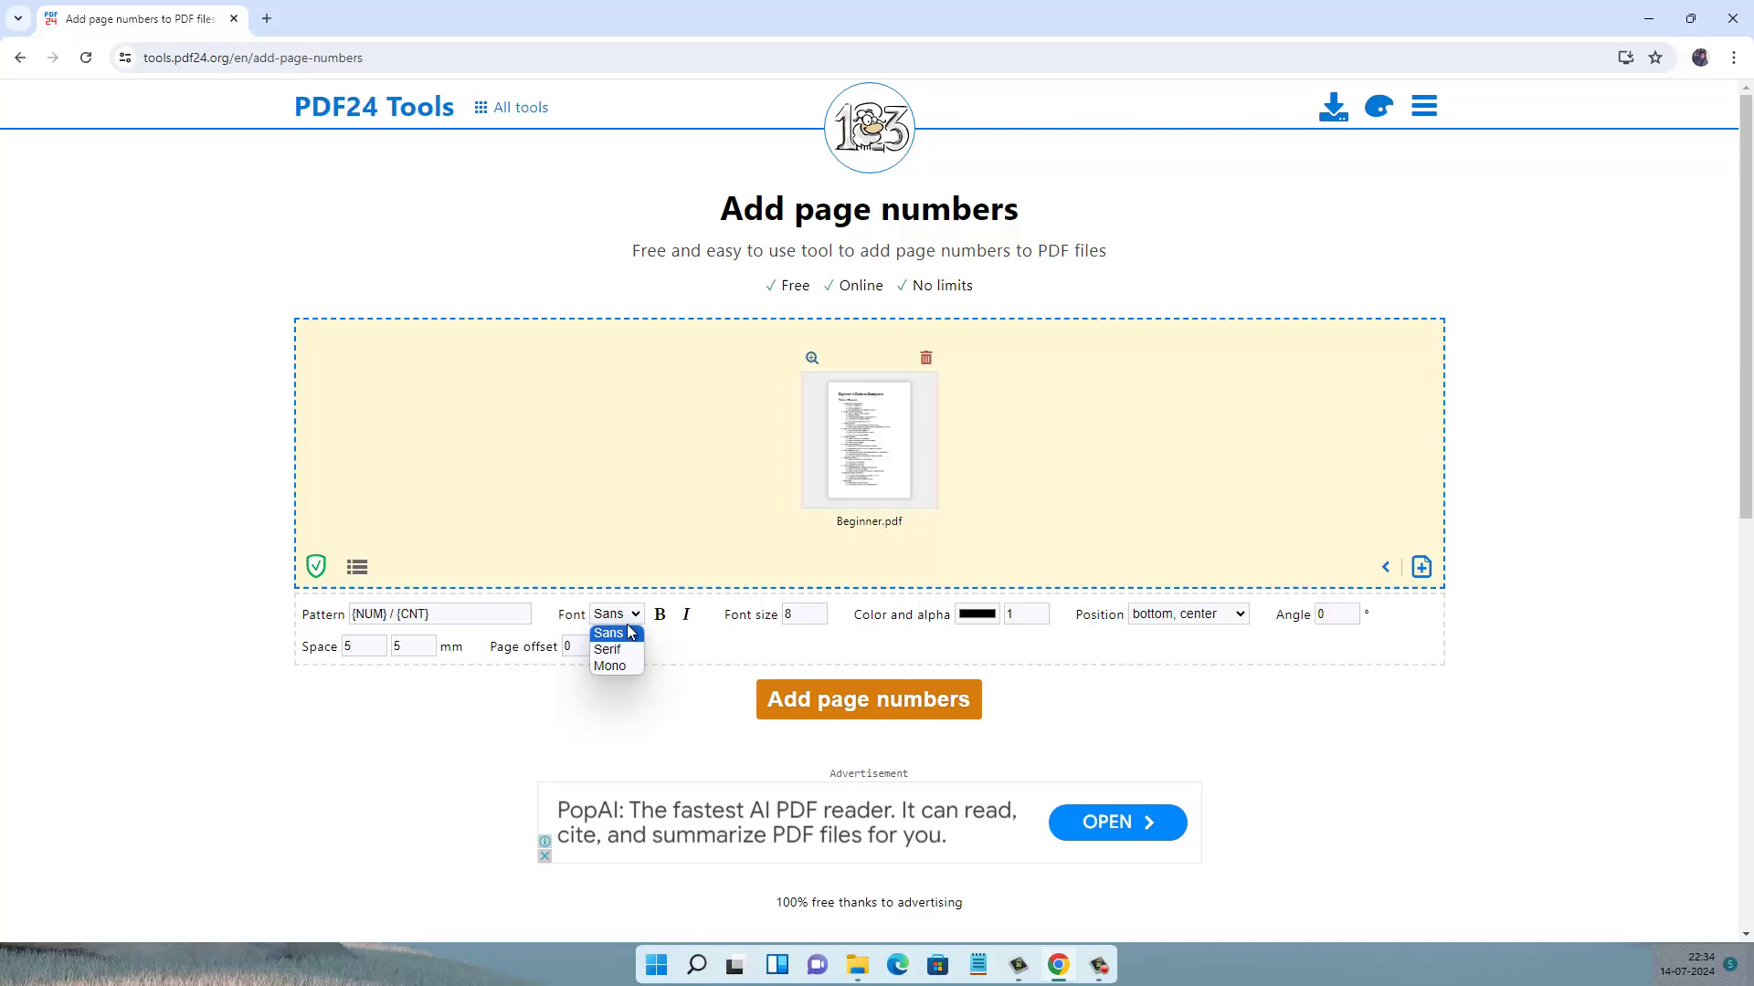
pyautogui.click(639, 618)
pyautogui.click(638, 618)
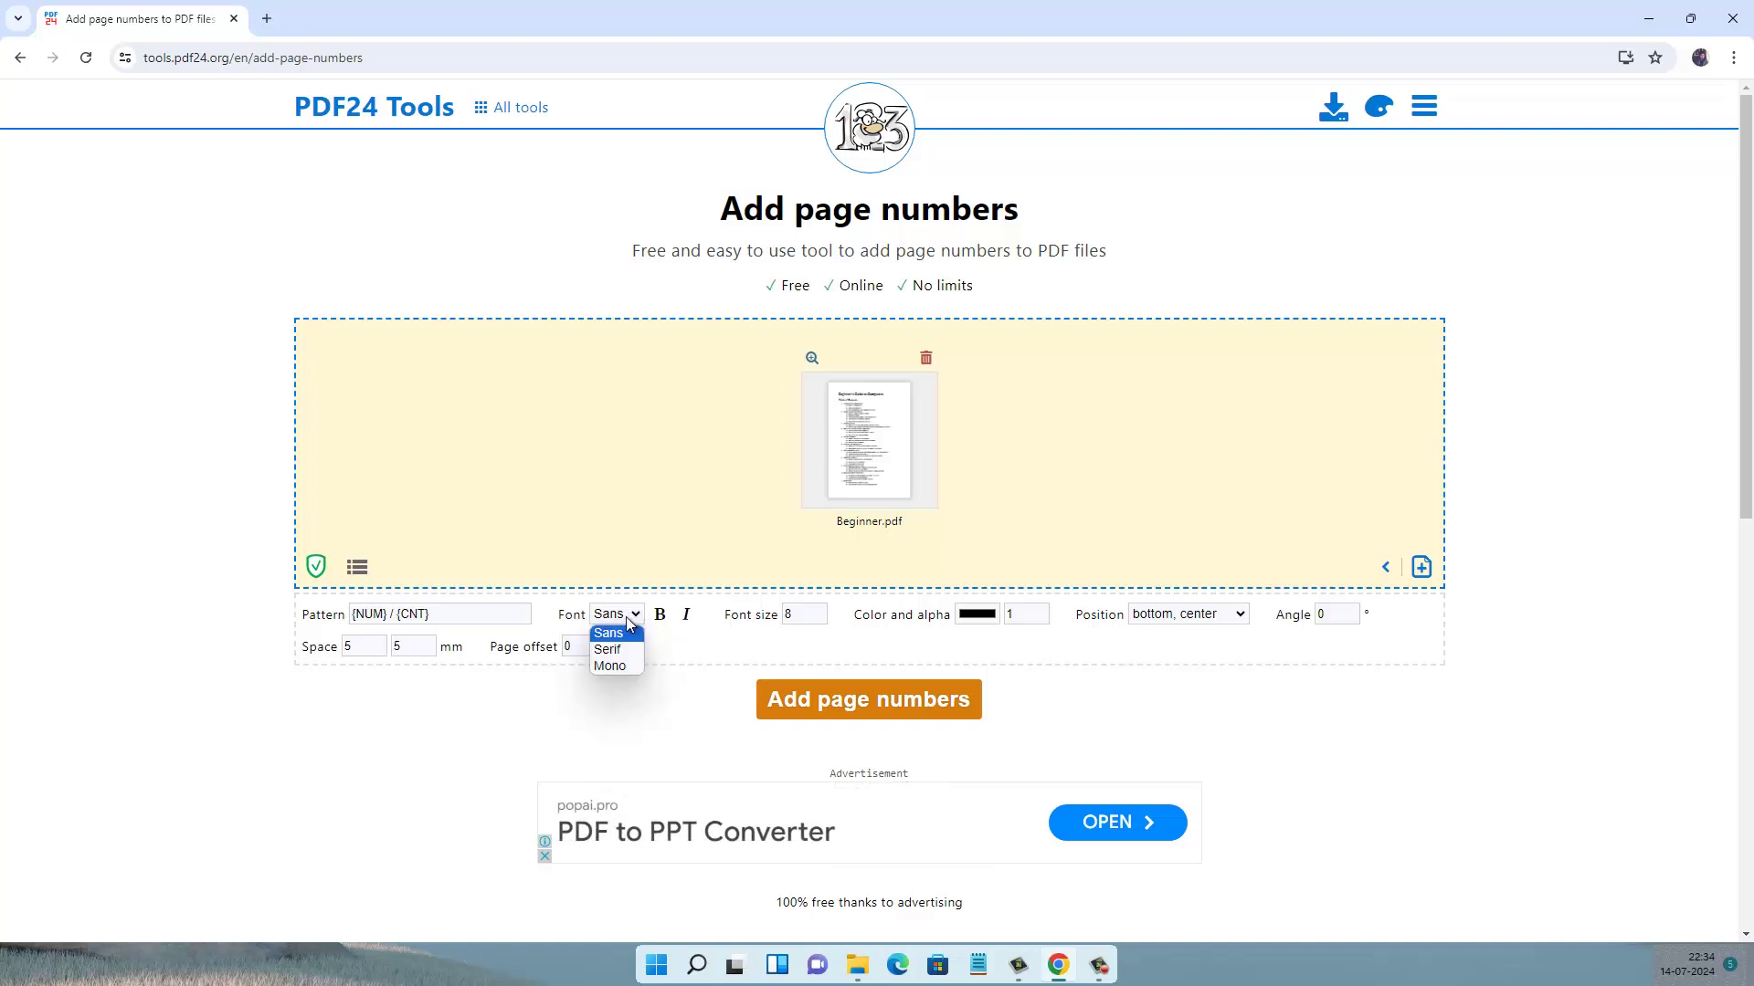
pyautogui.click(621, 709)
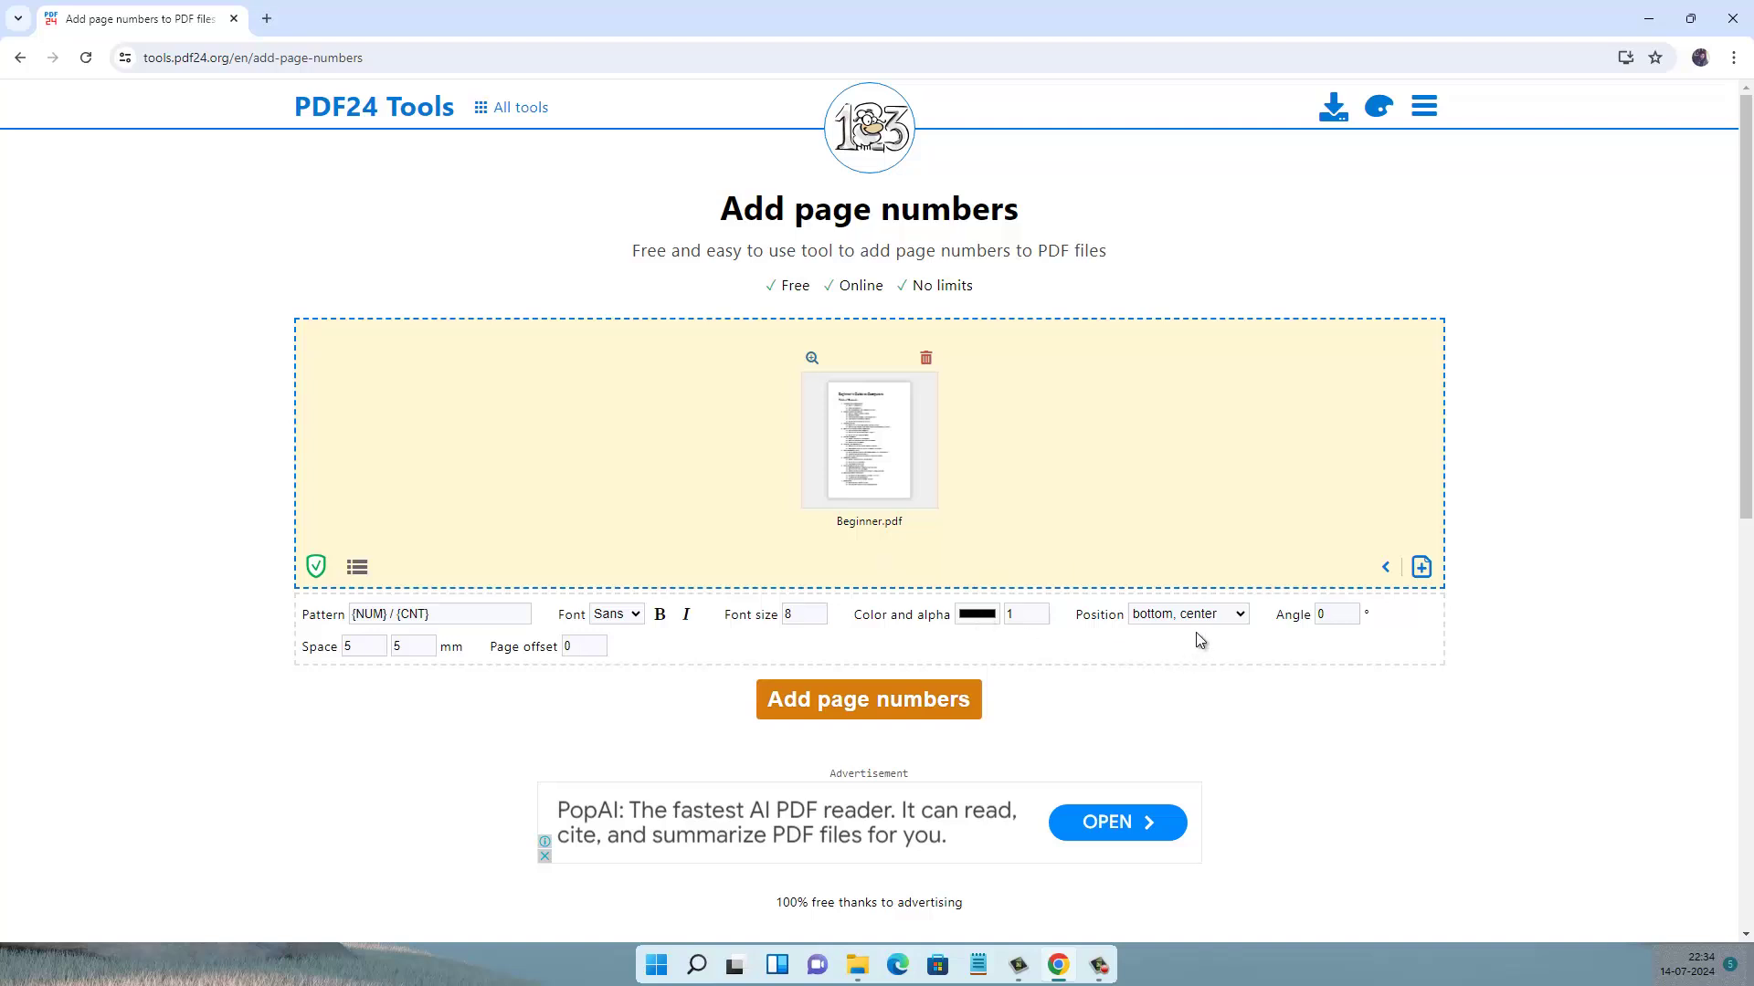
pyautogui.click(1238, 620)
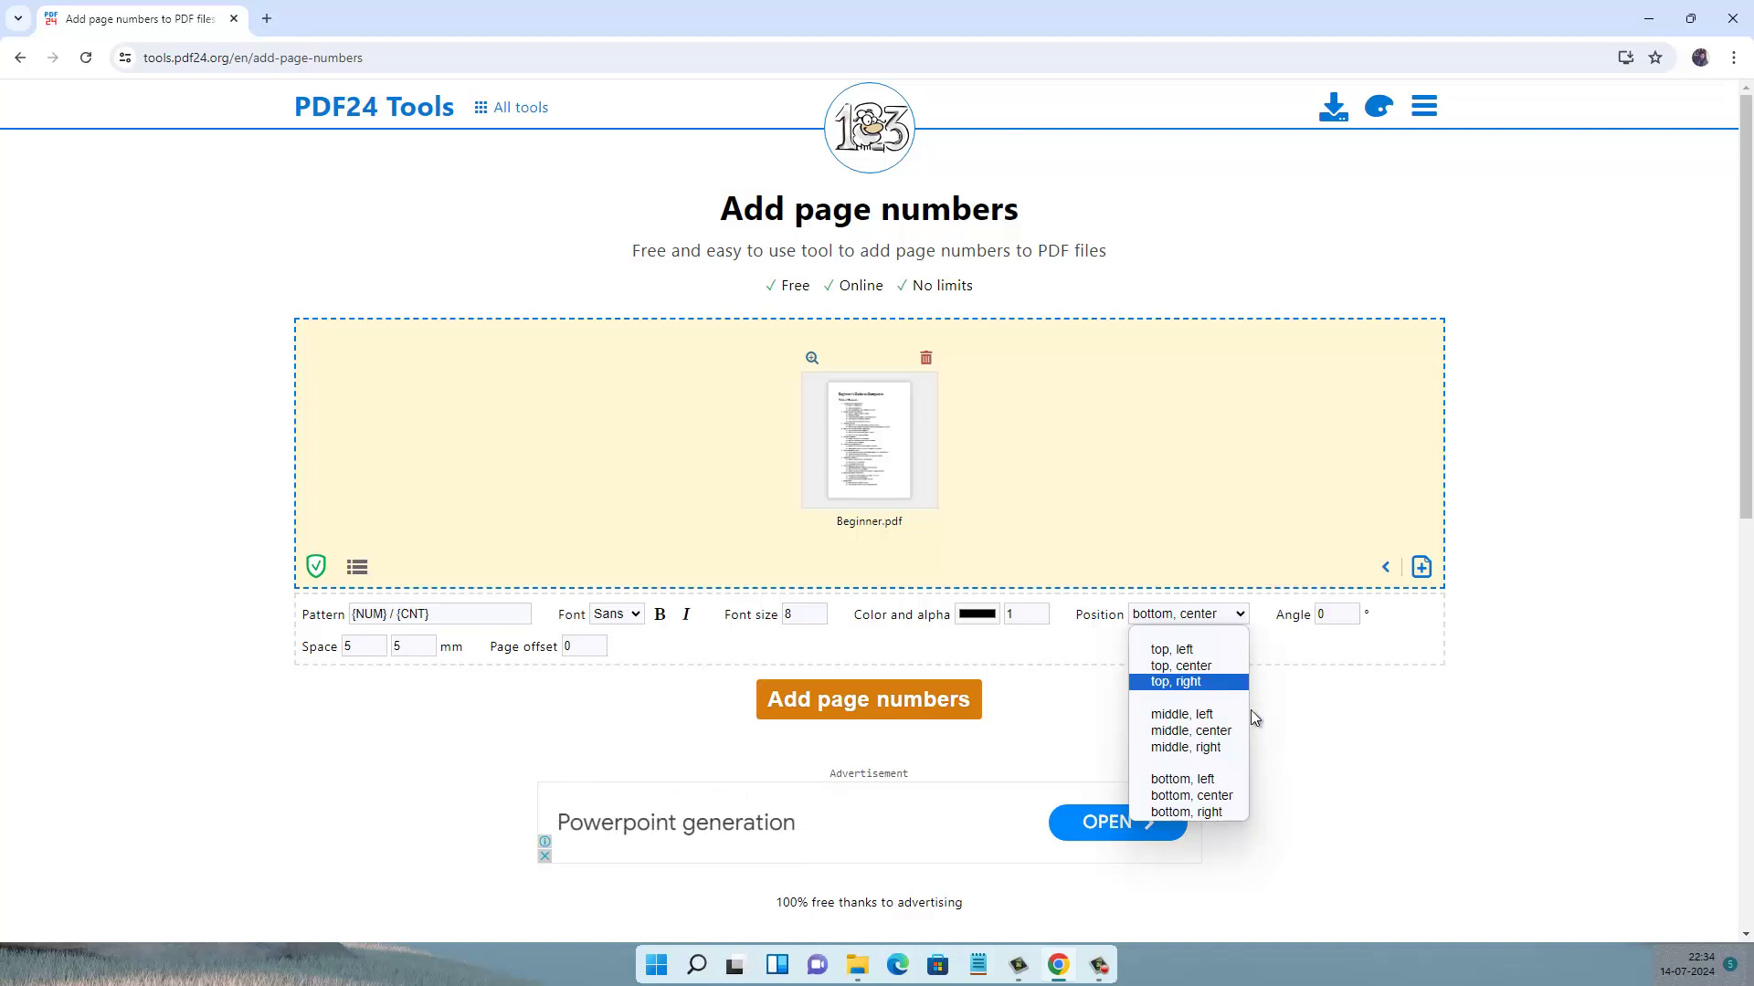
pyautogui.click(1459, 765)
pyautogui.scroll(-1, 1112, 713)
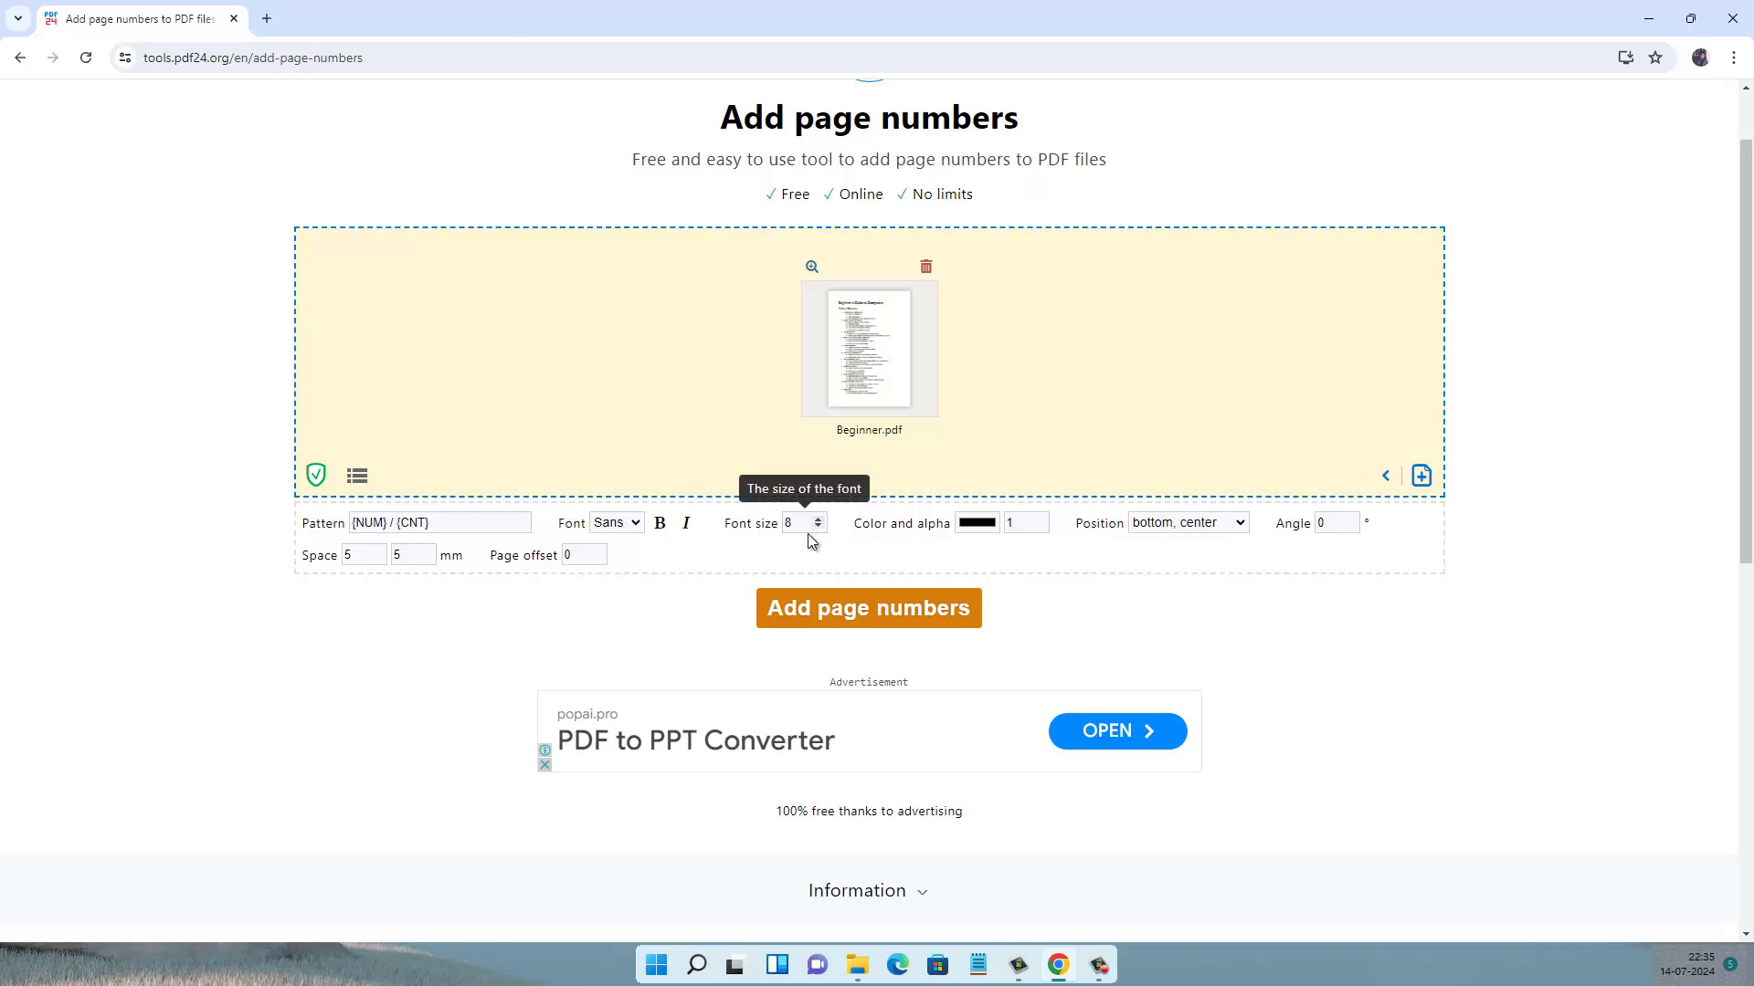
# Apply page numbers to Beginner.pdf and download the numbered 88.9 KB file.
pyautogui.click(875, 617)
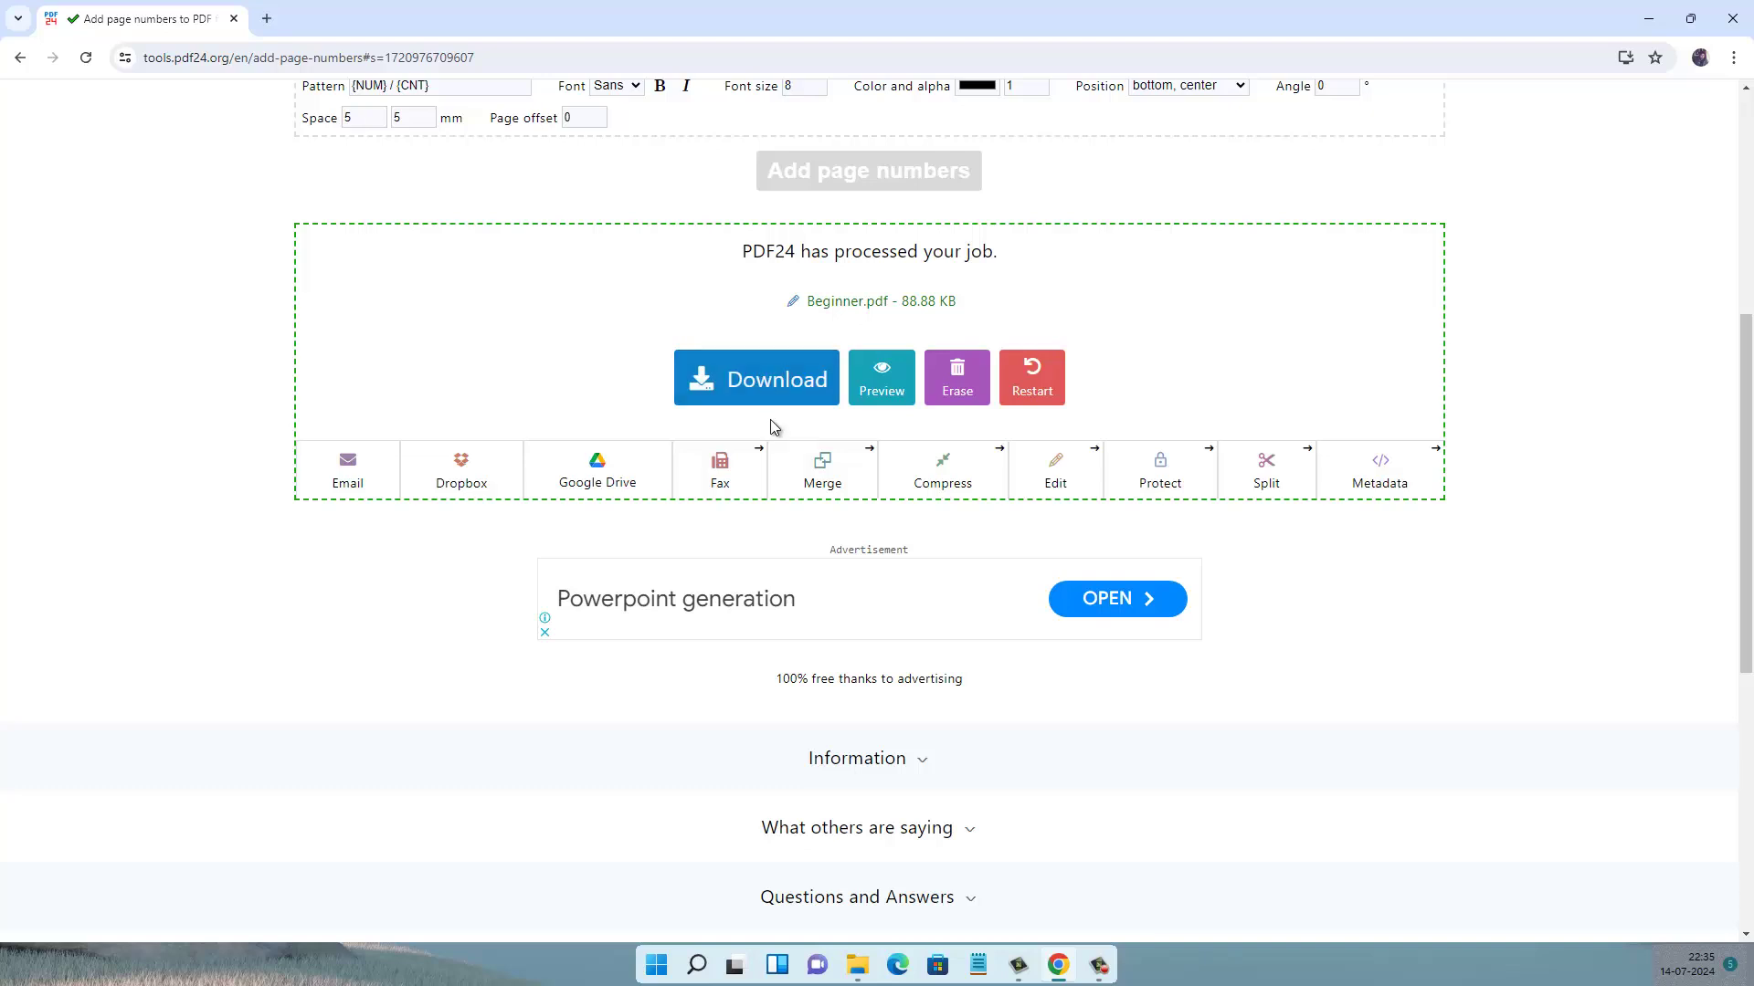
pyautogui.click(756, 382)
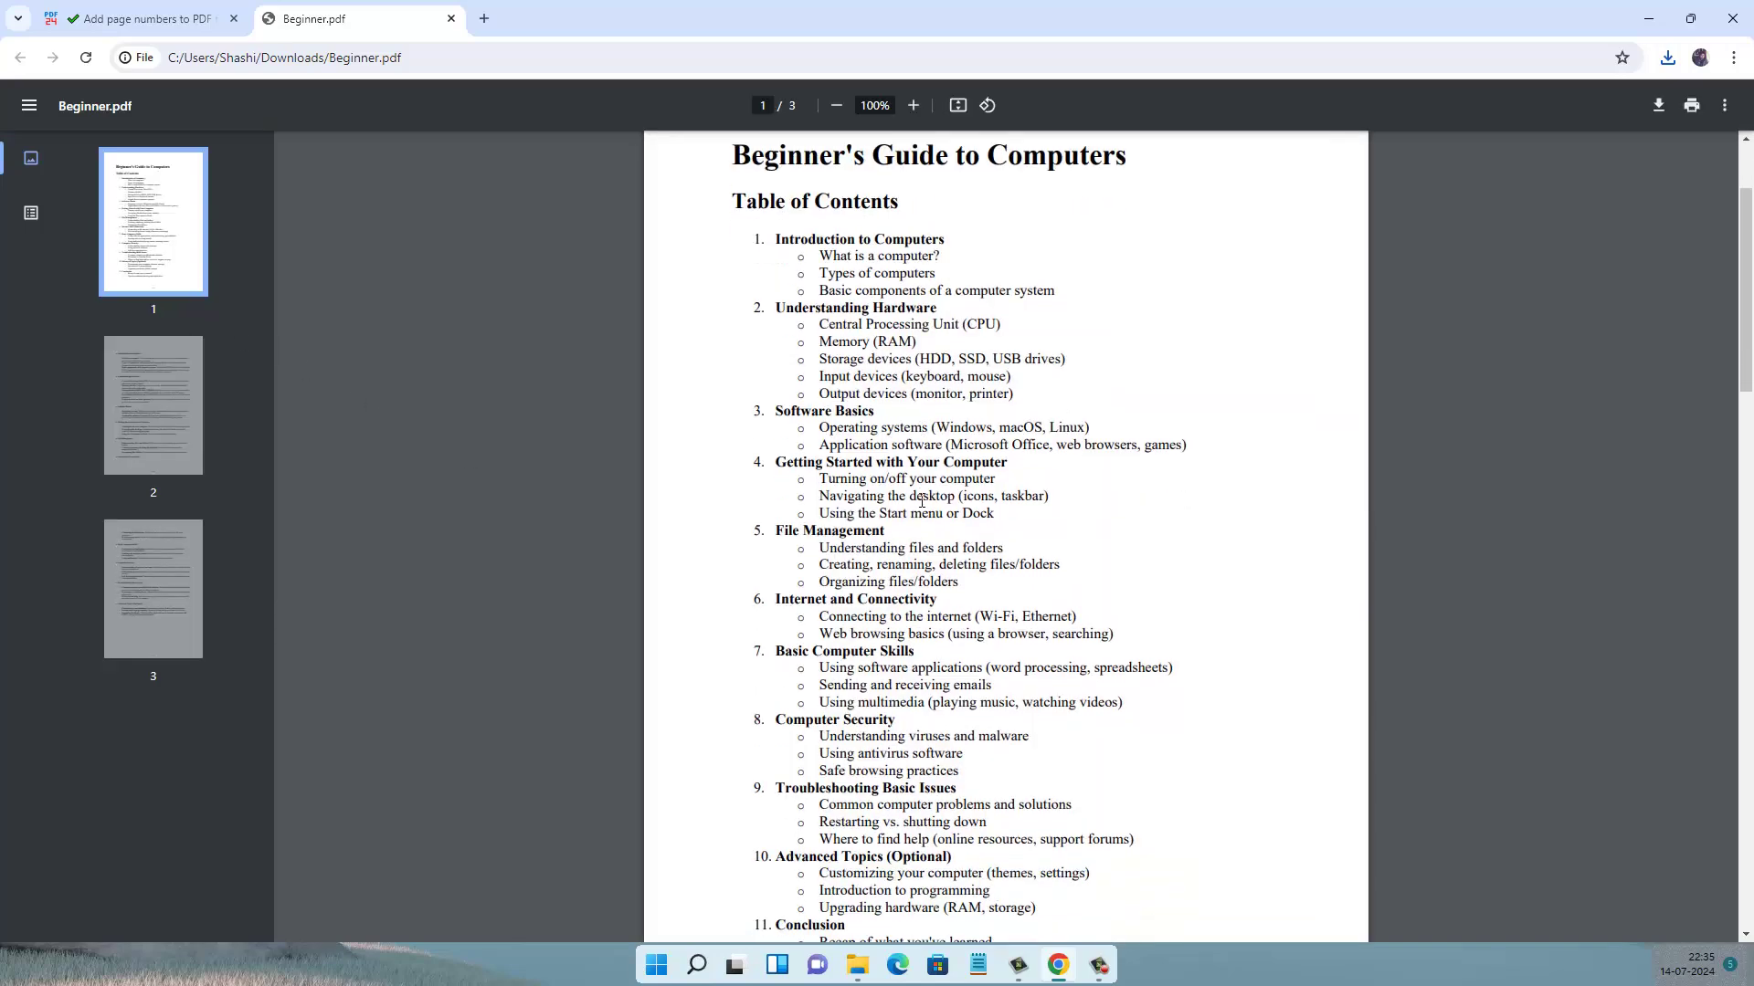
pyautogui.scroll(-1, 924, 498)
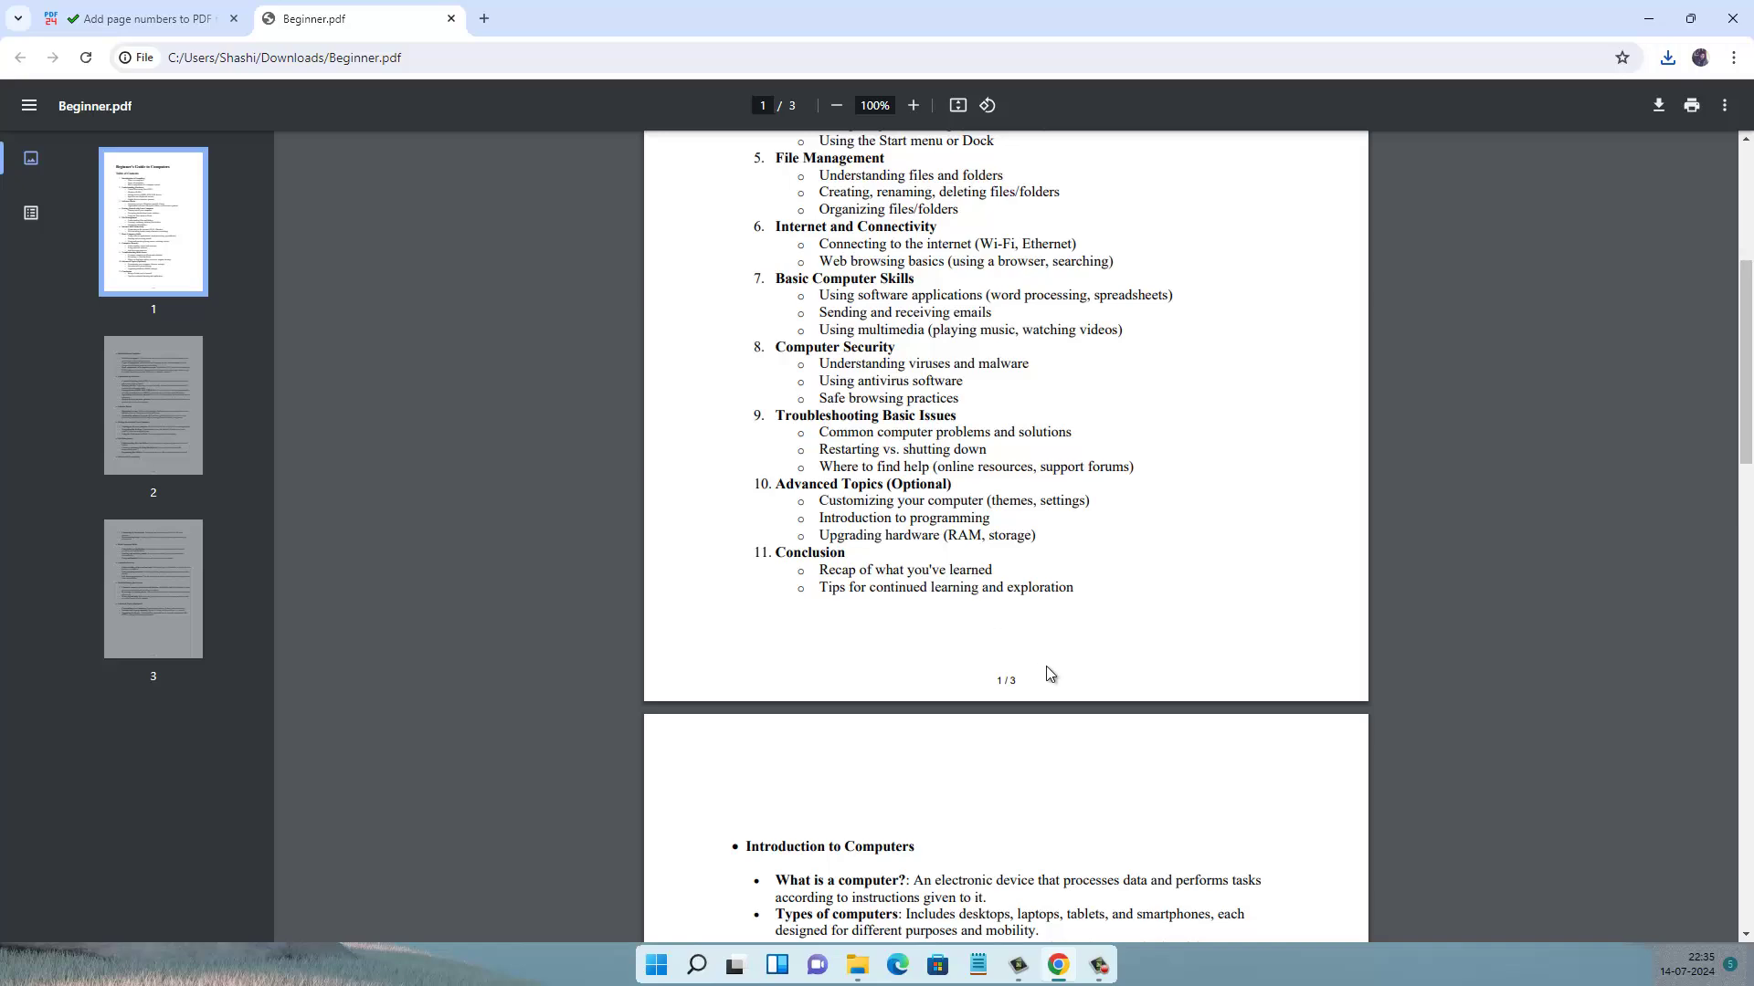
pyautogui.scroll(-4, 1051, 671)
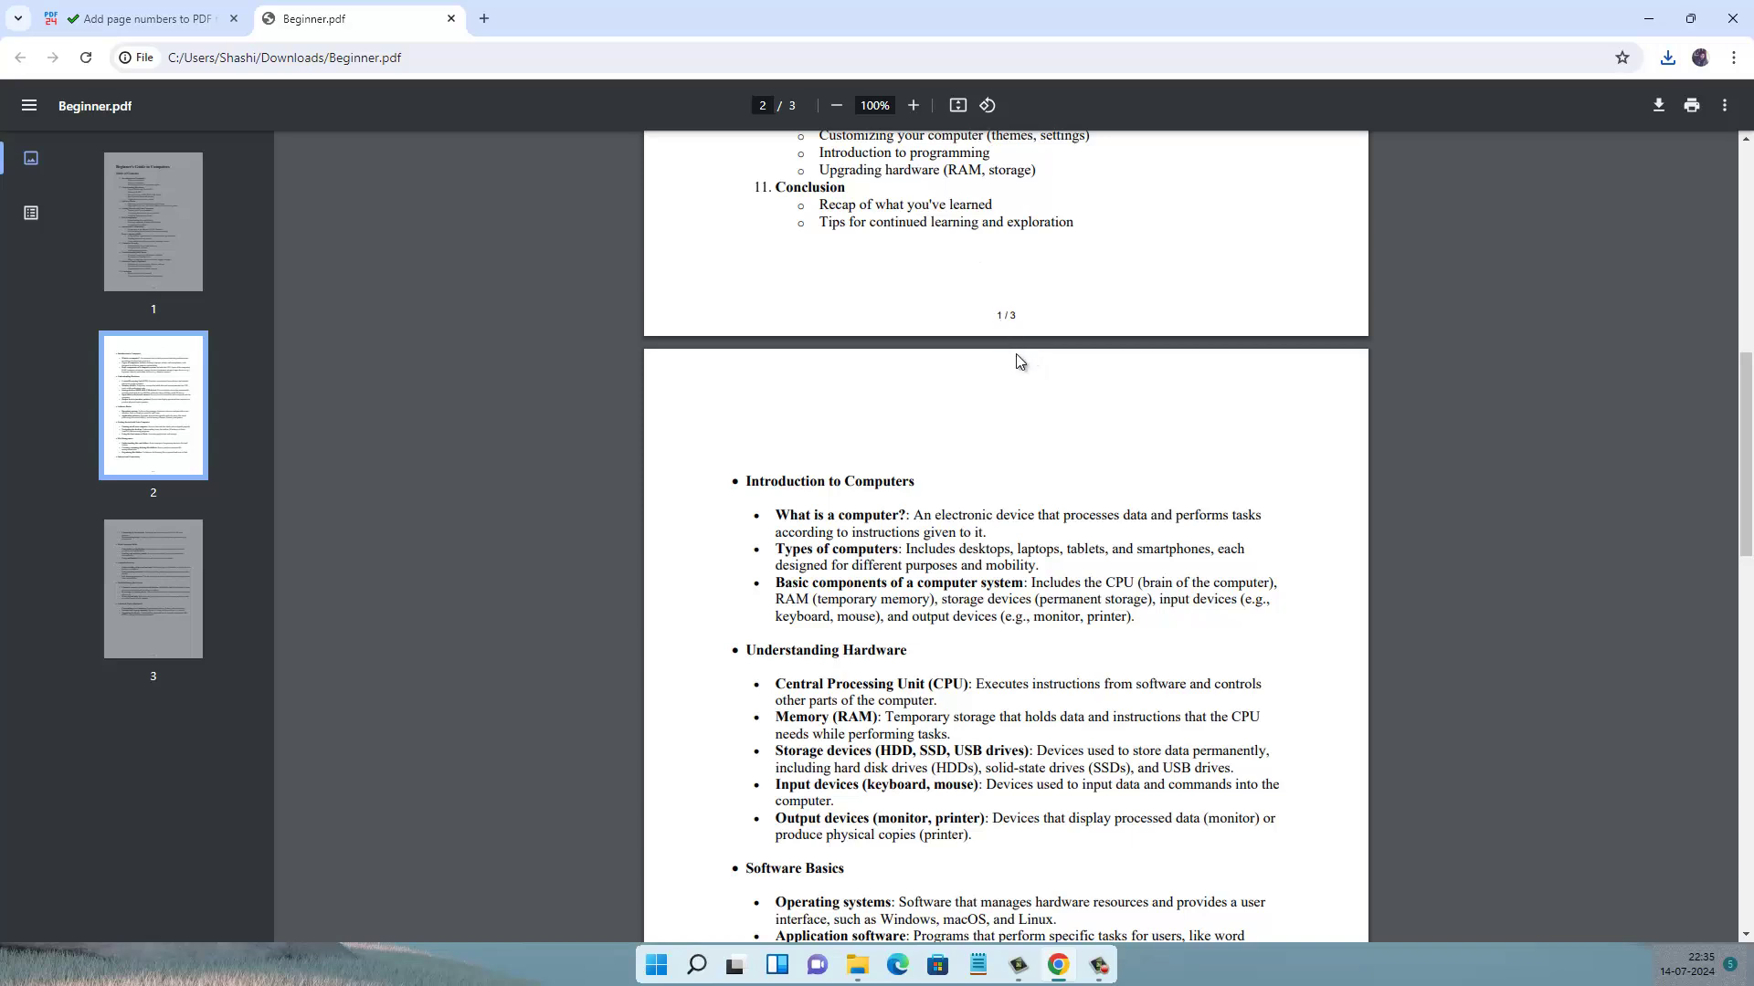
pyautogui.scroll(5, 1020, 361)
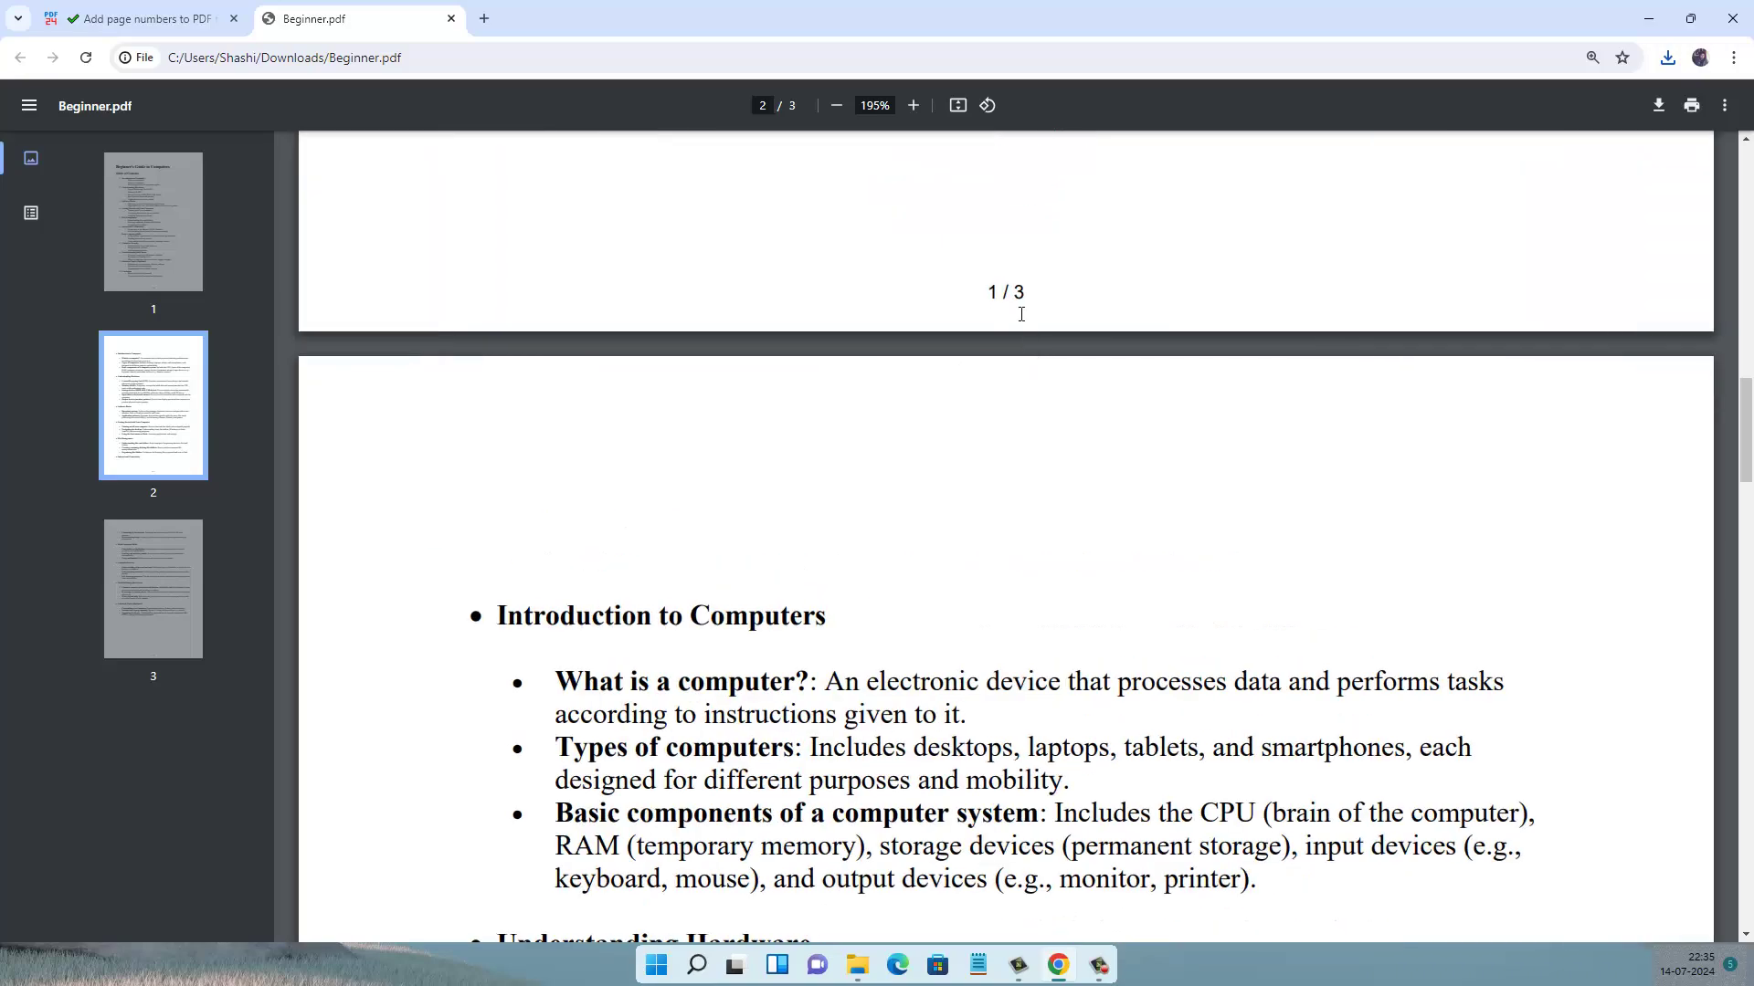
pyautogui.scroll(2, 1028, 329)
pyautogui.scroll(-15, 1031, 364)
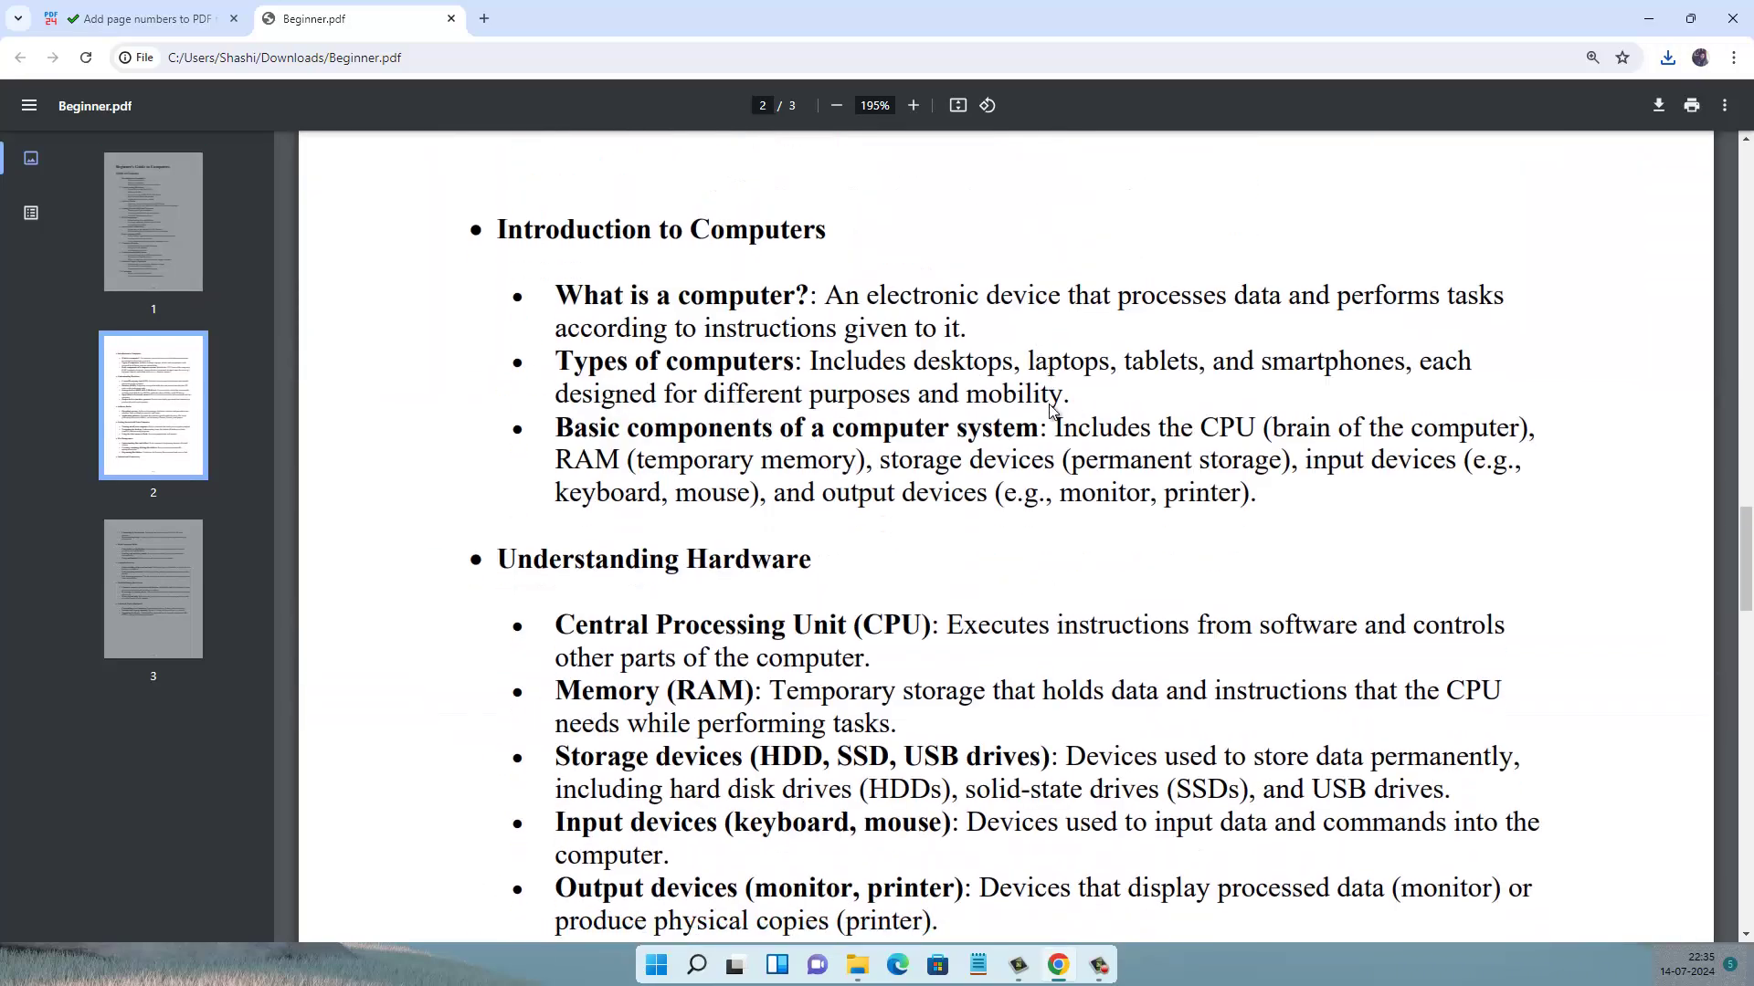
pyautogui.scroll(-5, 1046, 427)
pyautogui.scroll(2, 1041, 394)
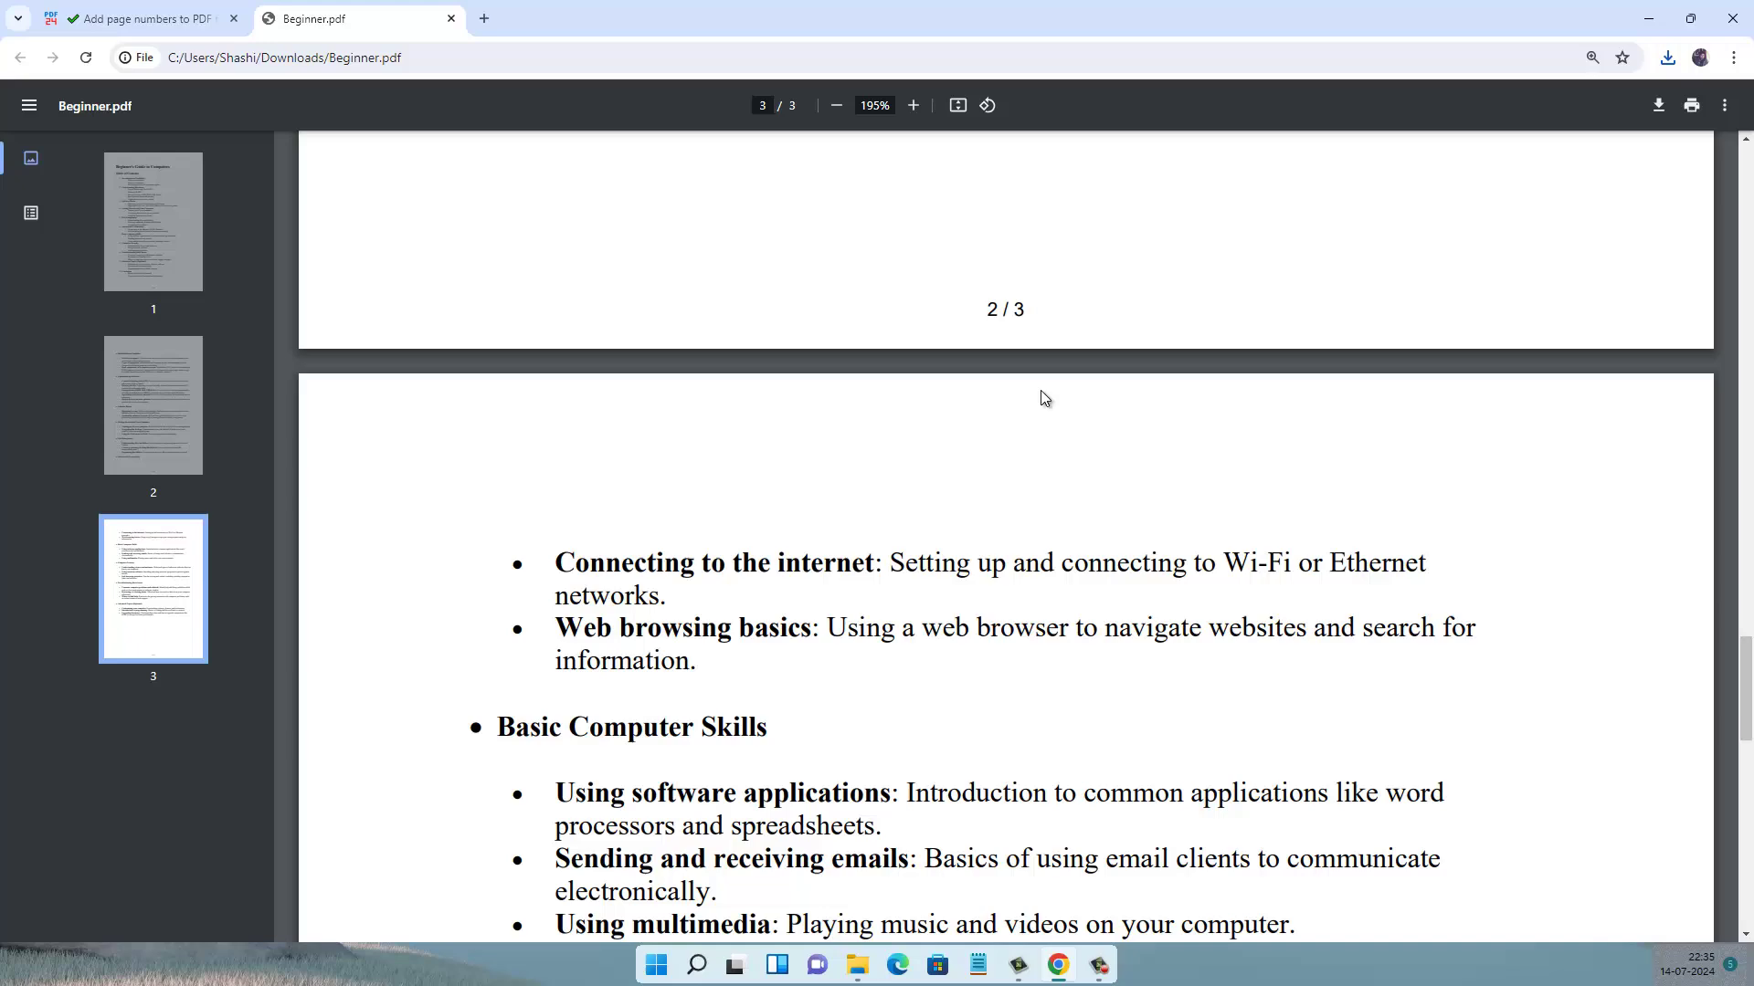
pyautogui.scroll(-5, 1036, 383)
pyautogui.scroll(-2, 1032, 369)
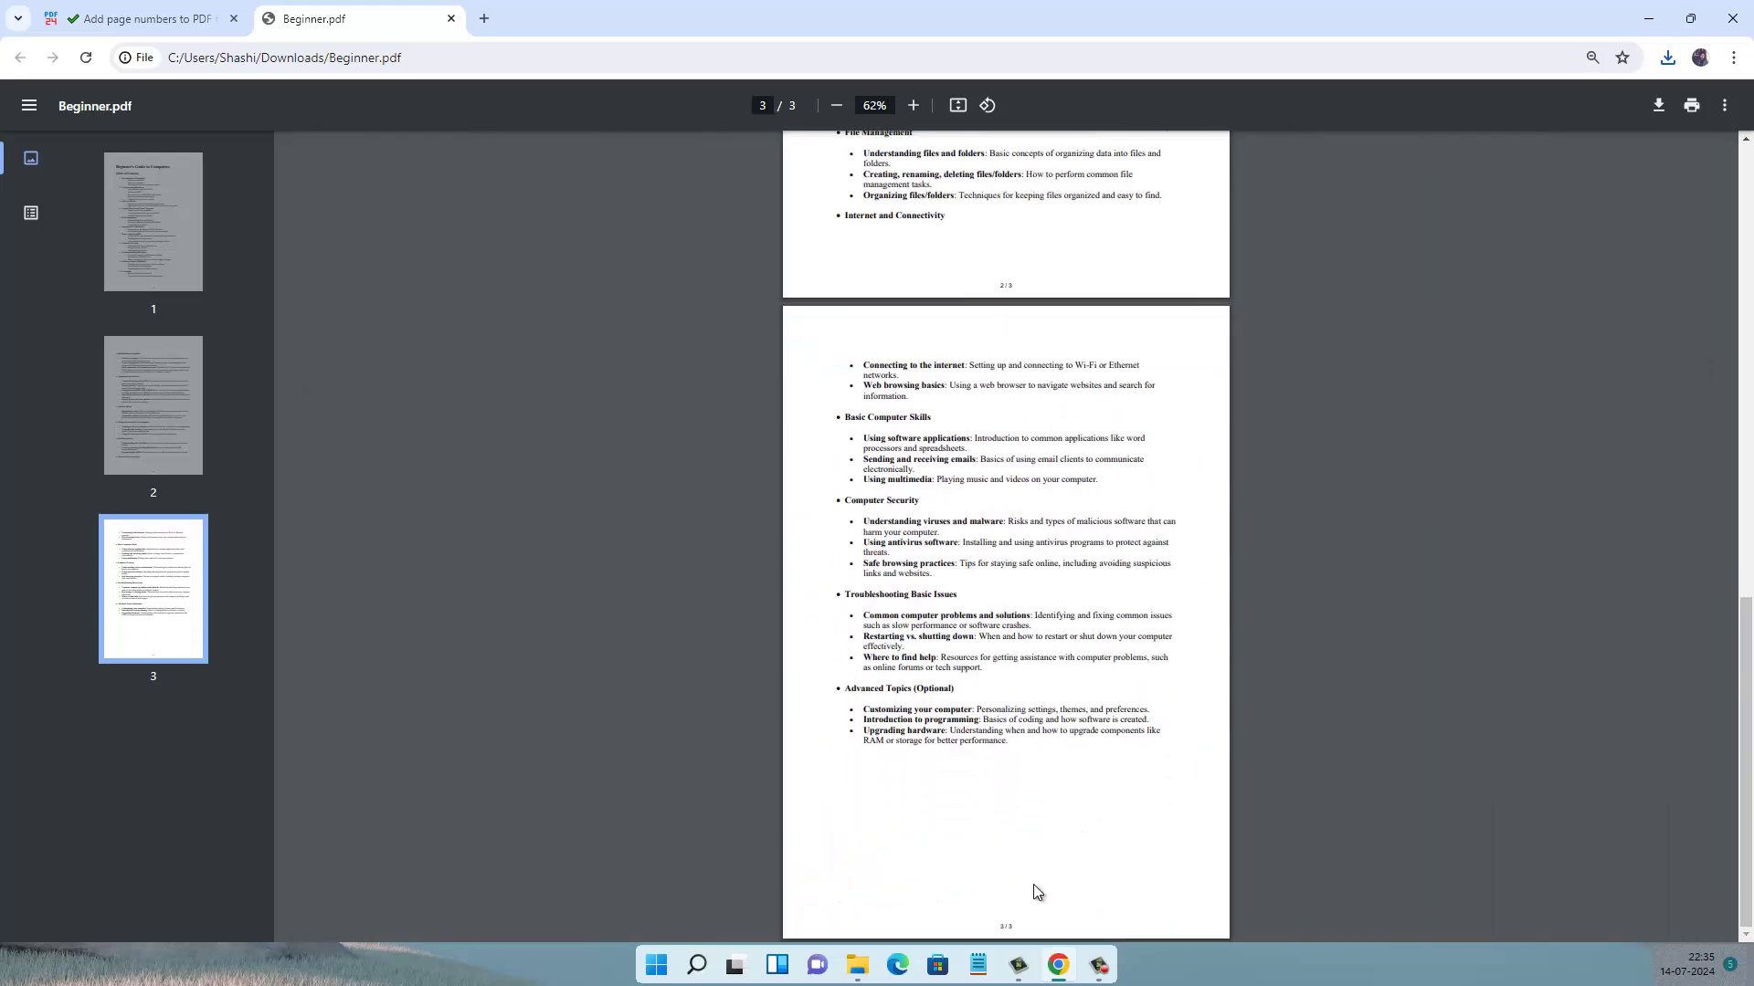
pyautogui.scroll(5, 1050, 822)
pyautogui.scroll(12, 1050, 685)
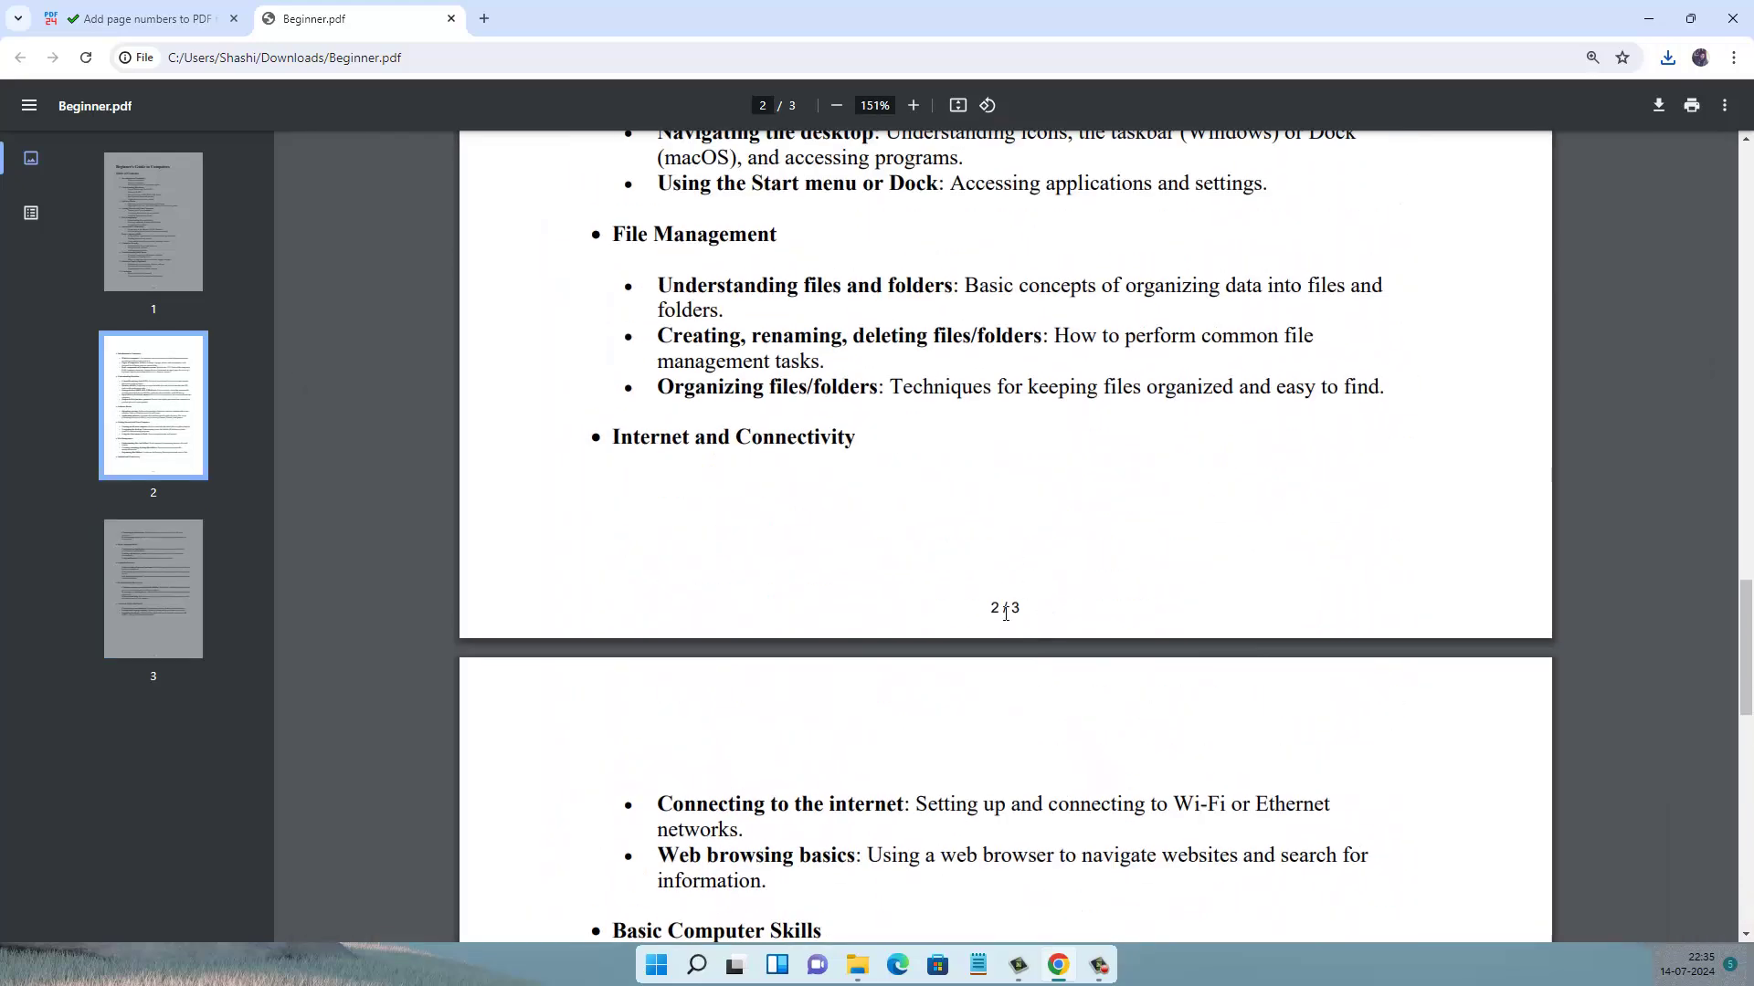
pyautogui.tripleClick(1005, 613)
pyautogui.scroll(-3, 1081, 705)
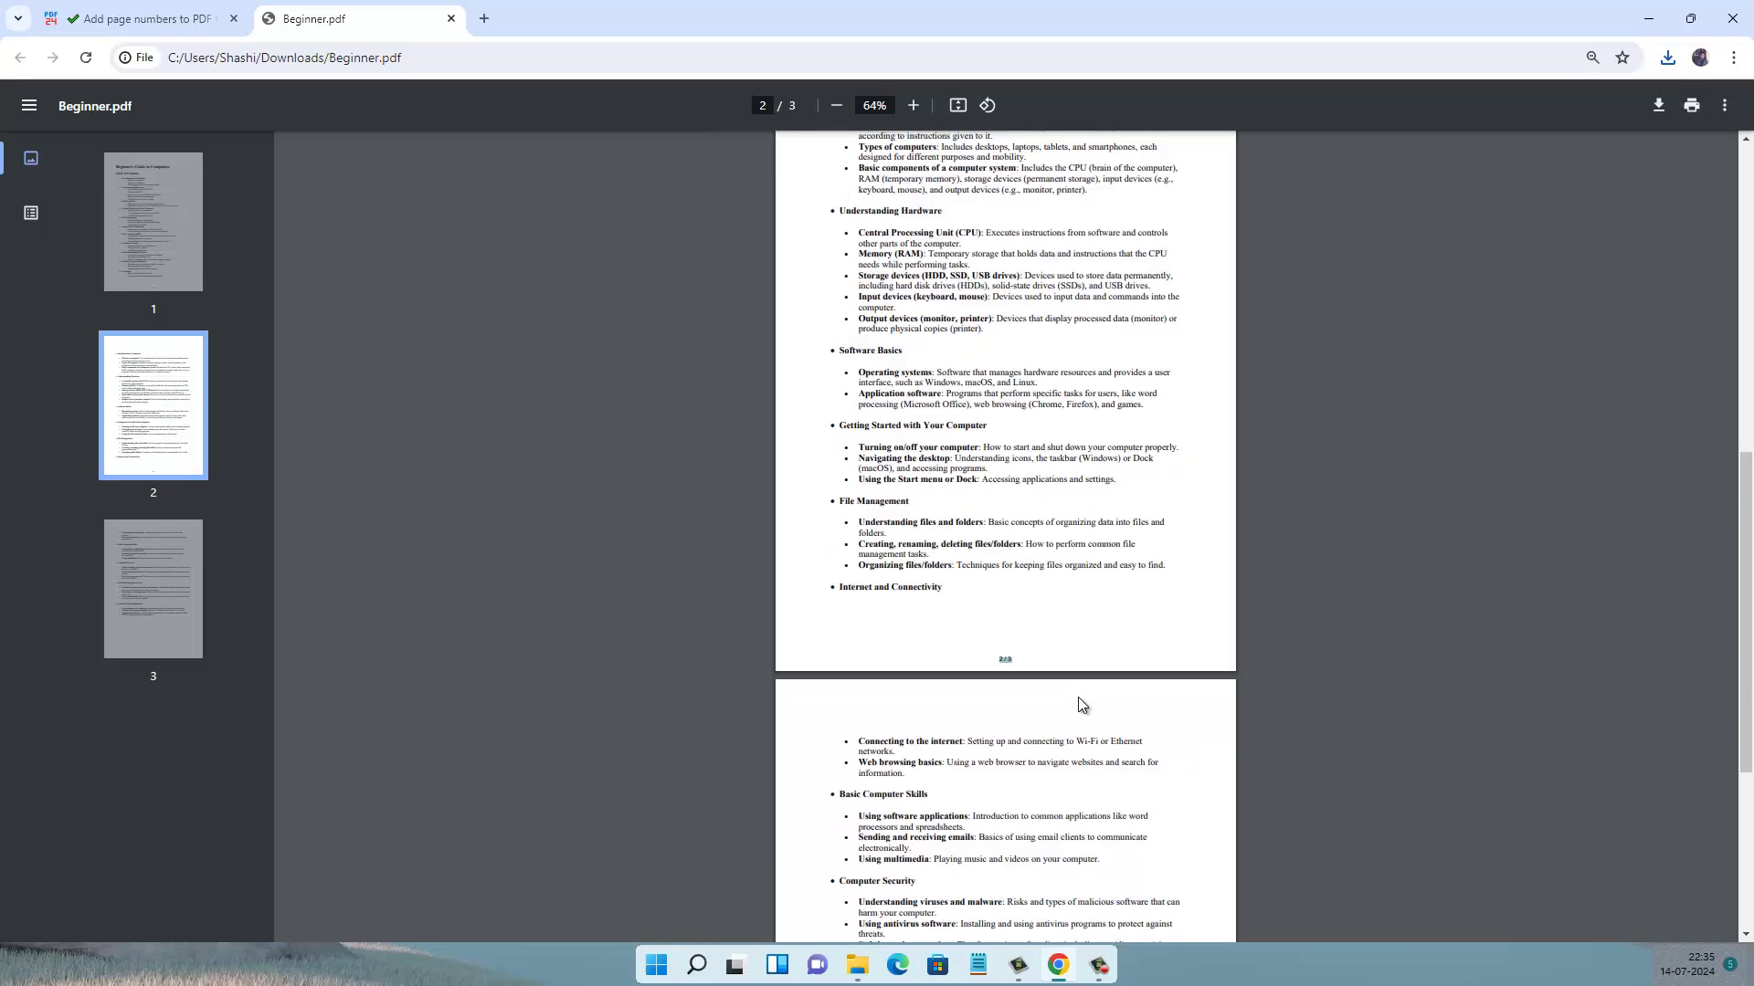